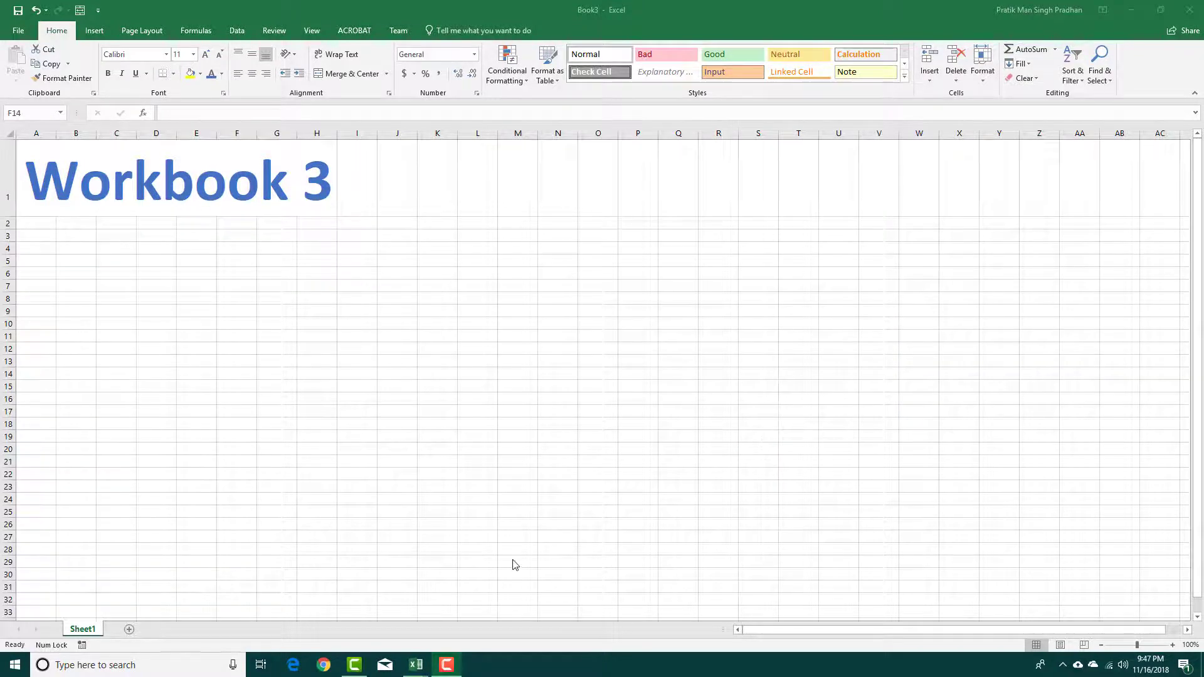
Switch through Book1 and Book2 from the taskbar previews, return to Book3, and show the View commands.
mouse_move(422, 667)
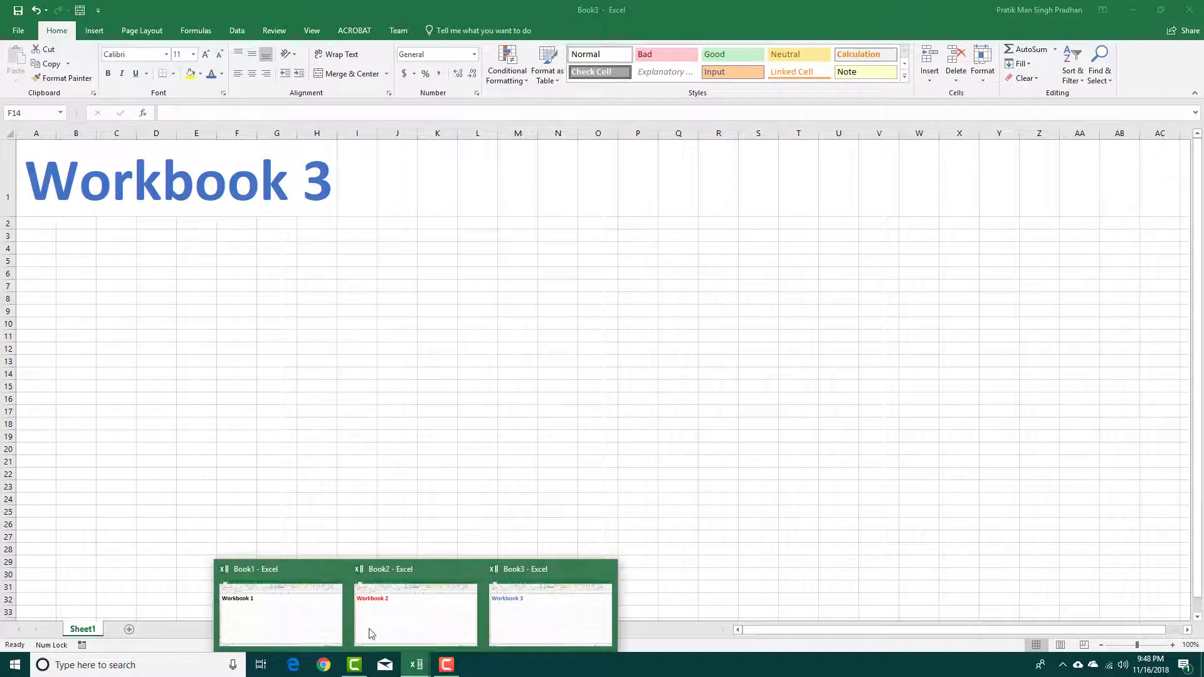
left_click(298, 593)
left_click(421, 607)
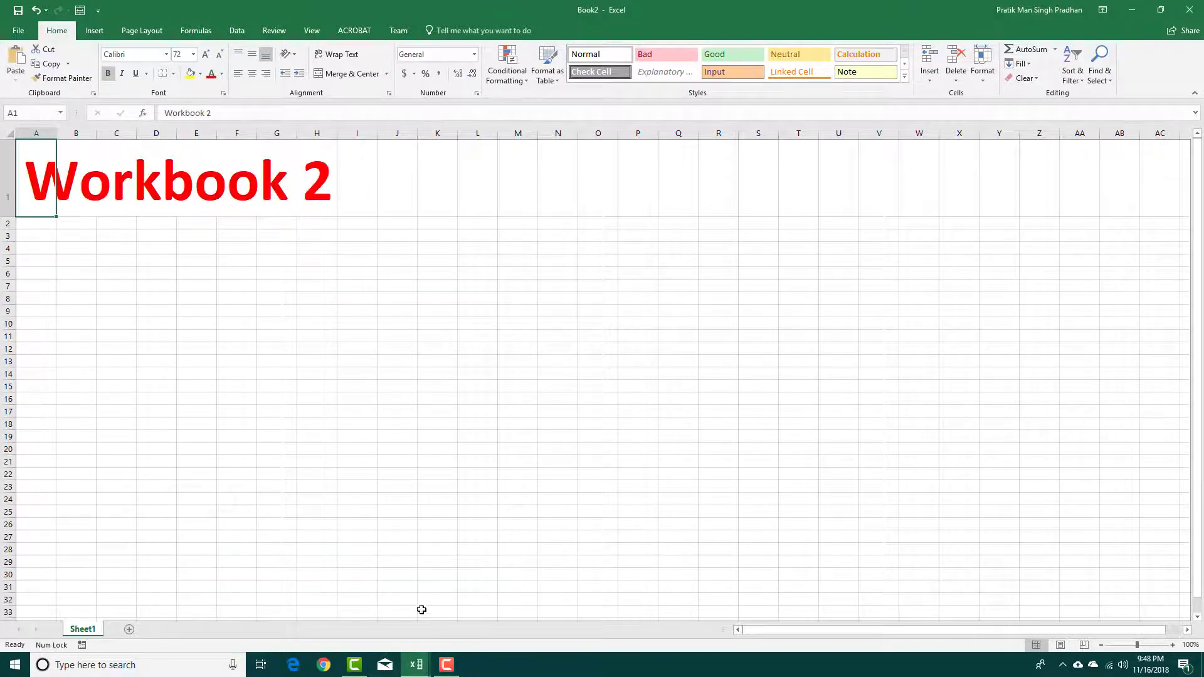
left_click(533, 613)
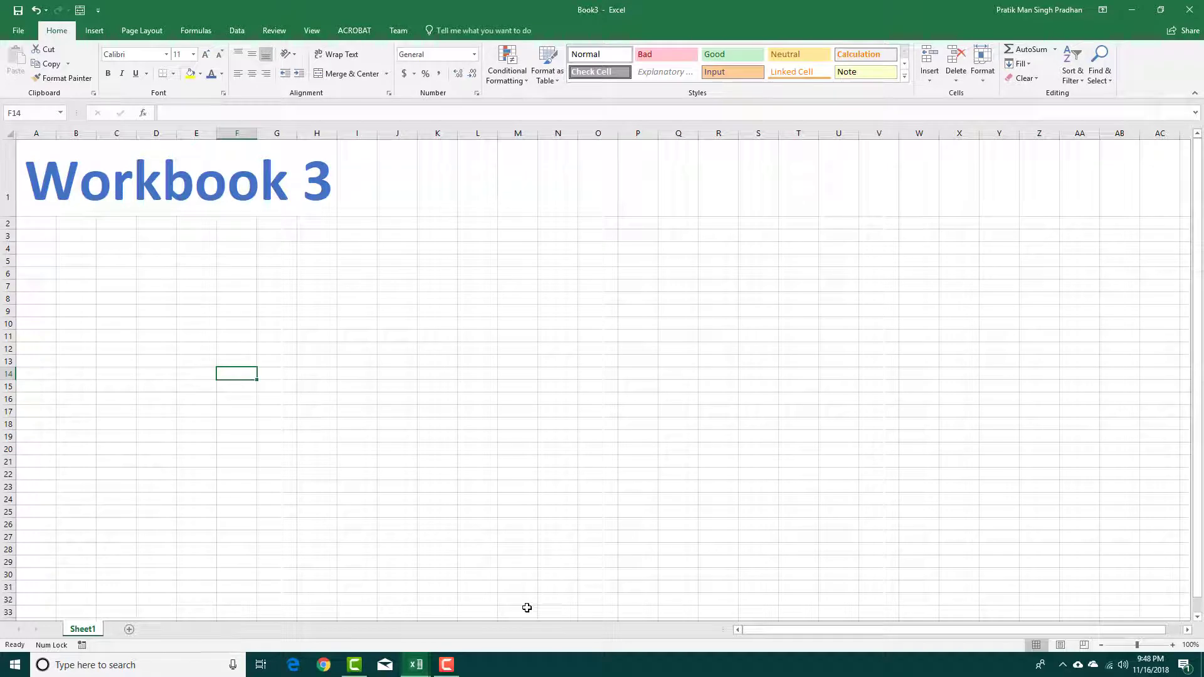
left_click(312, 32)
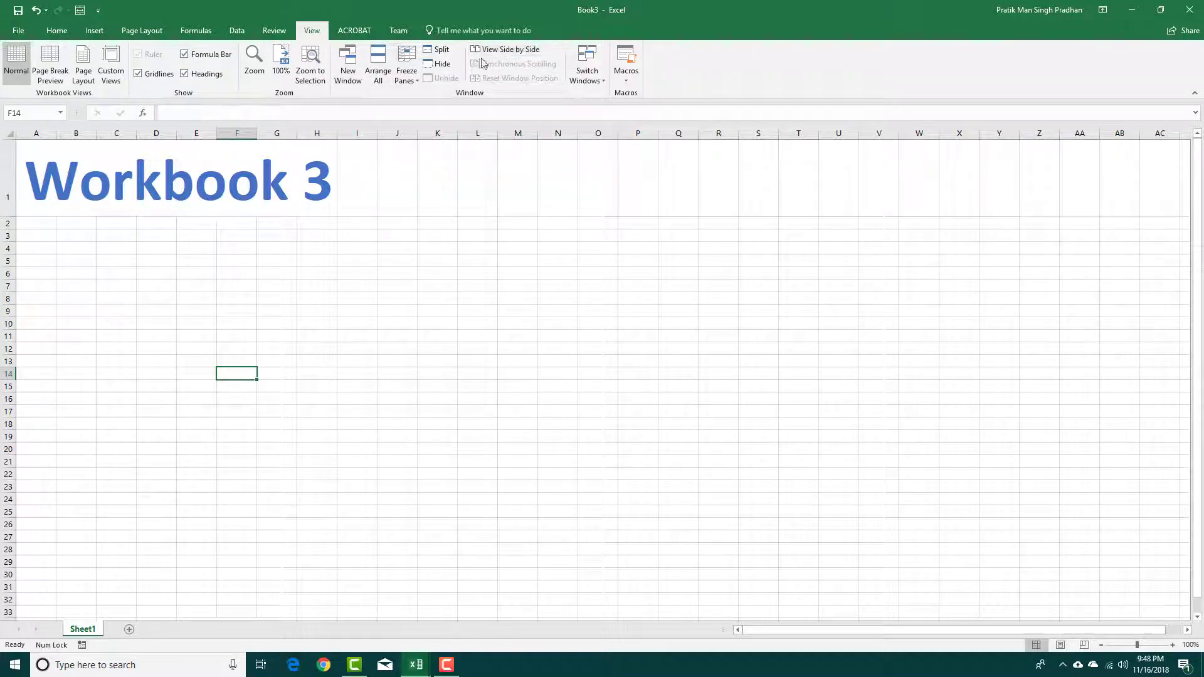
View Book3 side by side with Book1, stacked one above the other.
left_click(508, 50)
left_click(612, 383)
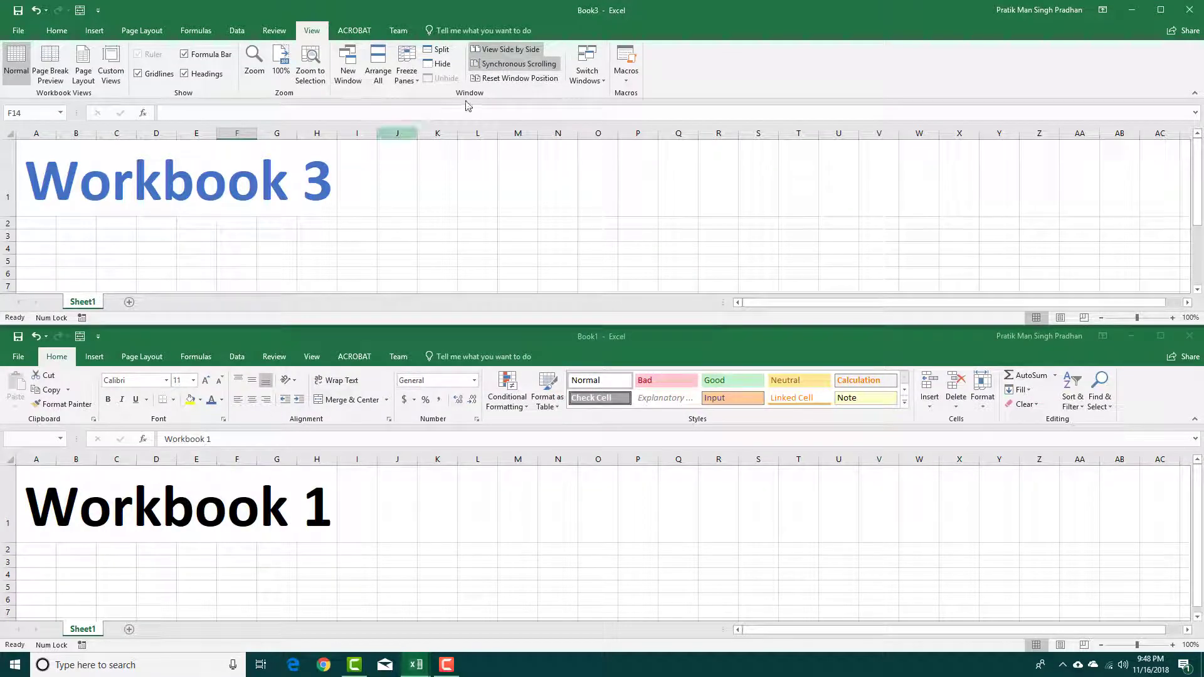
Use Arrange All to stack the three workbooks horizontally, then rearrange them as vertical columns.
left_click(378, 78)
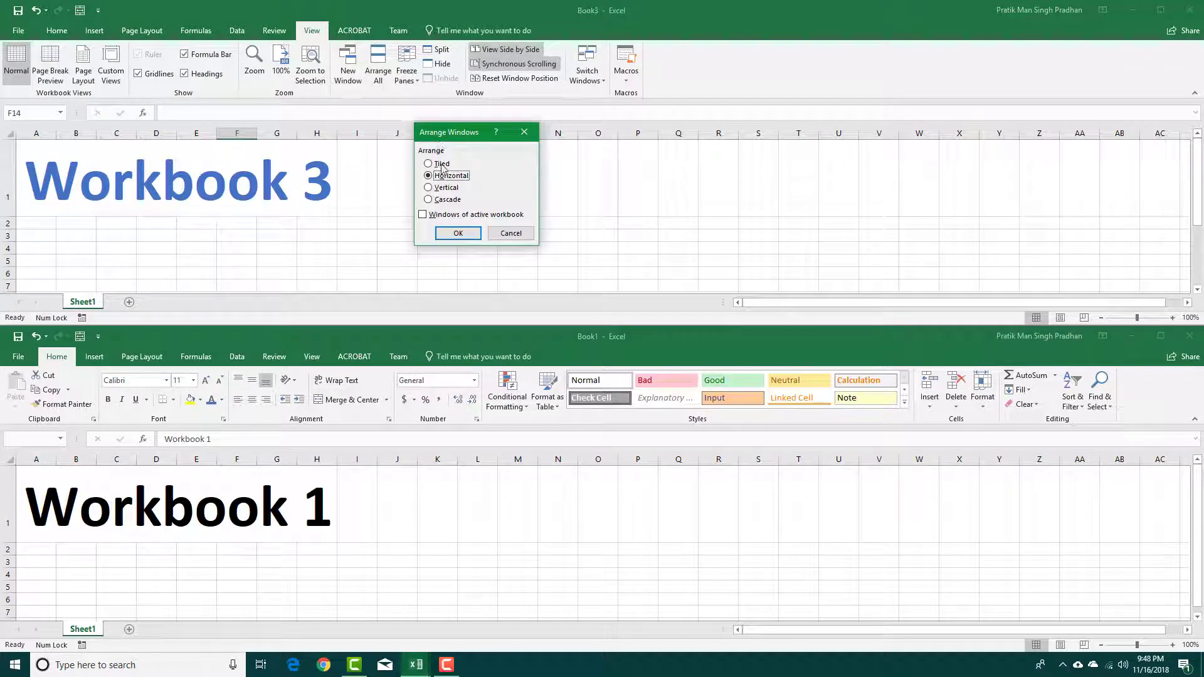
left_click(457, 233)
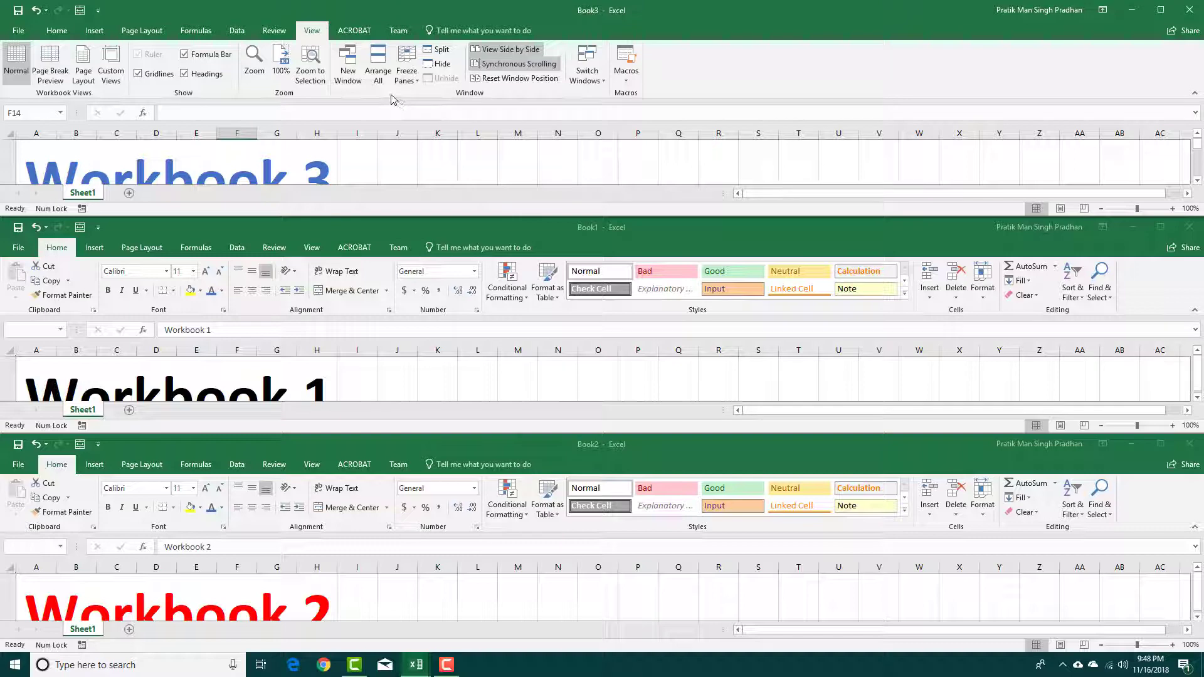
left_click(377, 69)
left_click(446, 187)
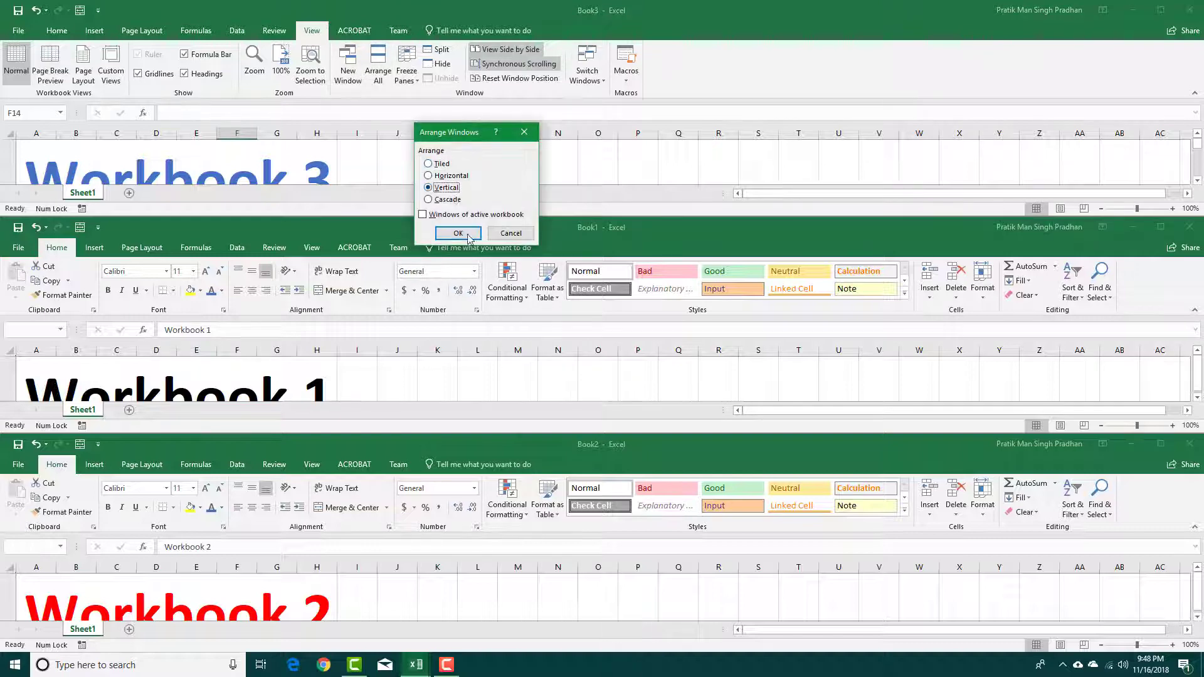
left_click(458, 232)
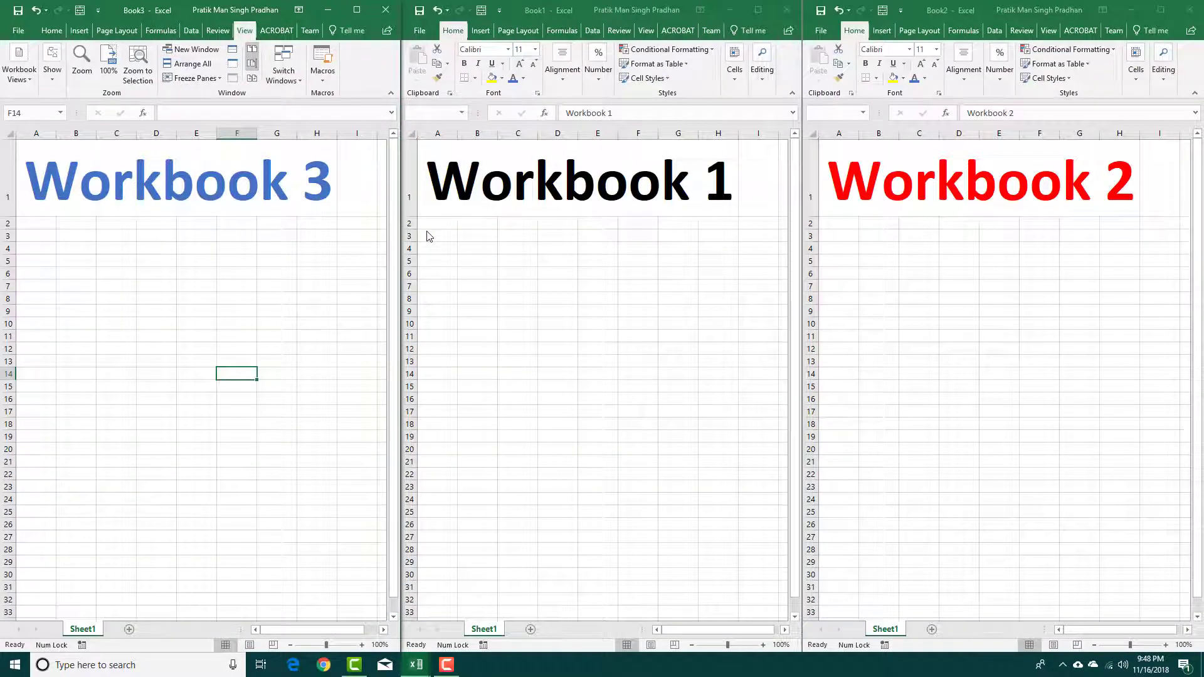
left_click(187, 63)
Cascade the three workbooks, then tile them with Workbook 3 filling the left half.
left_click(460, 200)
left_click(458, 233)
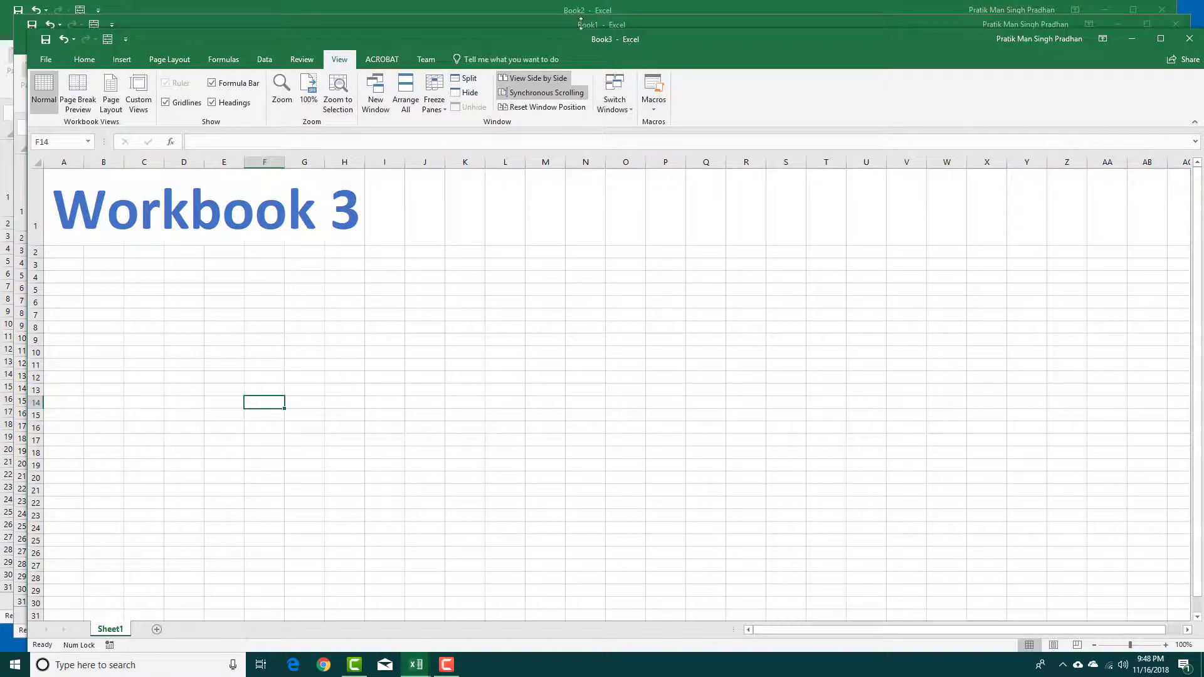
left_click(405, 91)
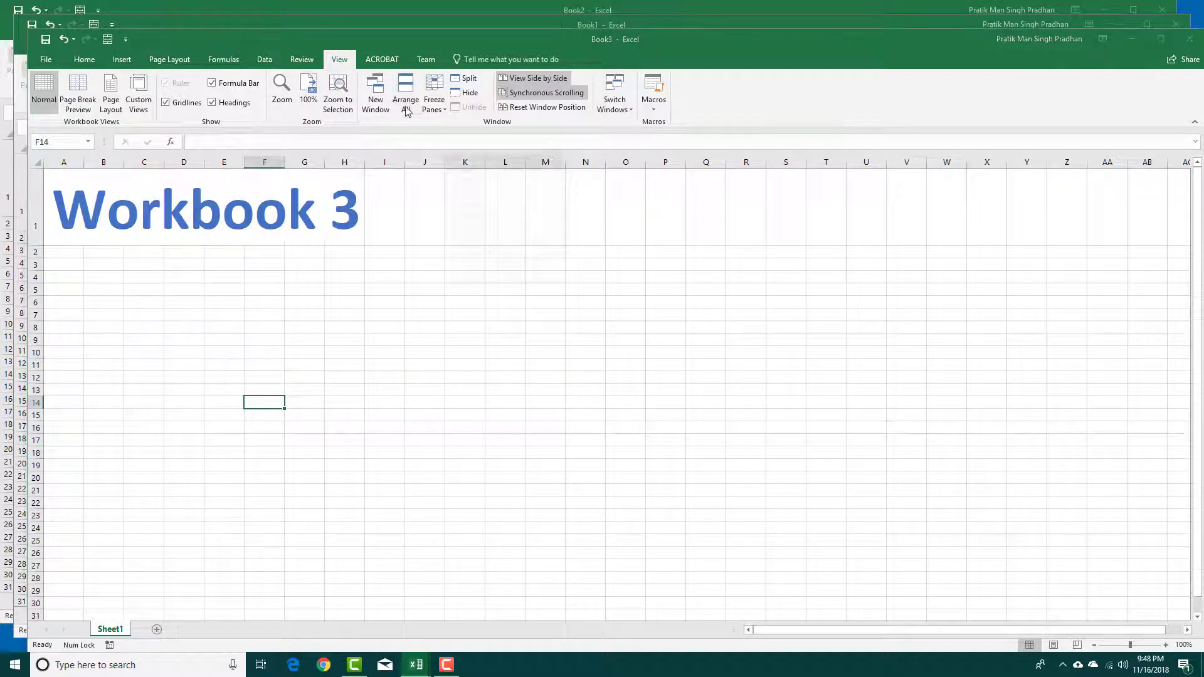
left_click(481, 193)
left_click(489, 262)
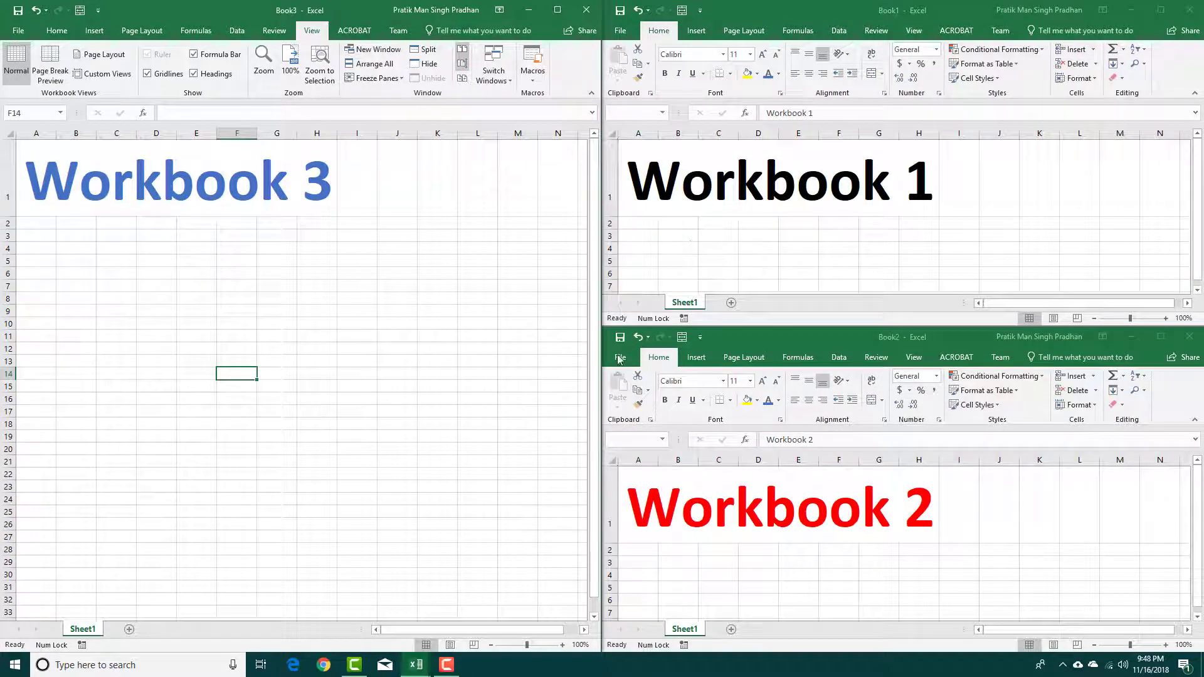
Select a cell in Book1 and show its View commands.
left_click(864, 212)
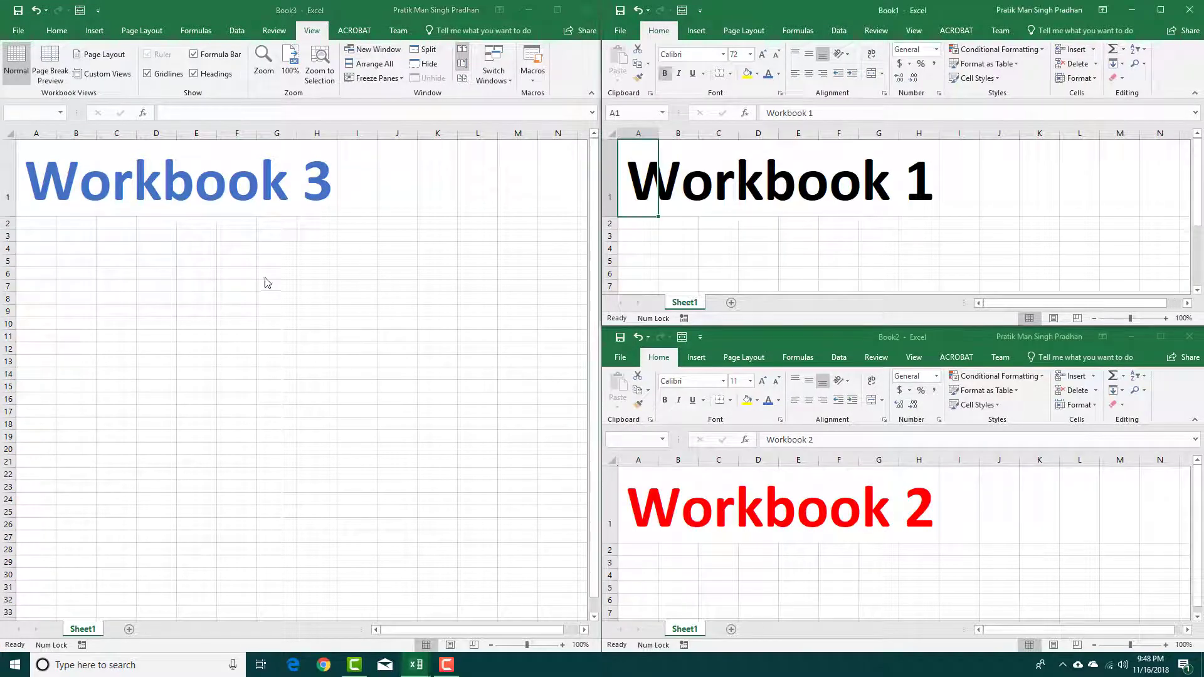
left_click(798, 237)
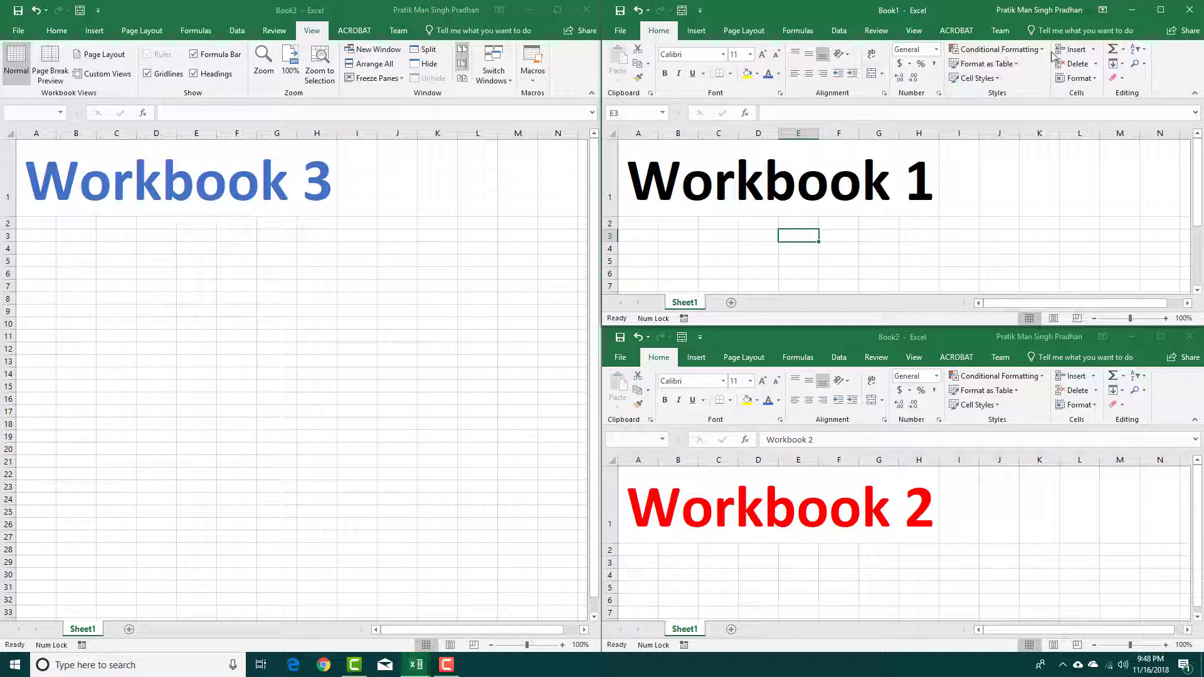
left_click(912, 30)
Retile the windows from Book1 so it becomes the main window, then select cell J4.
left_click(974, 63)
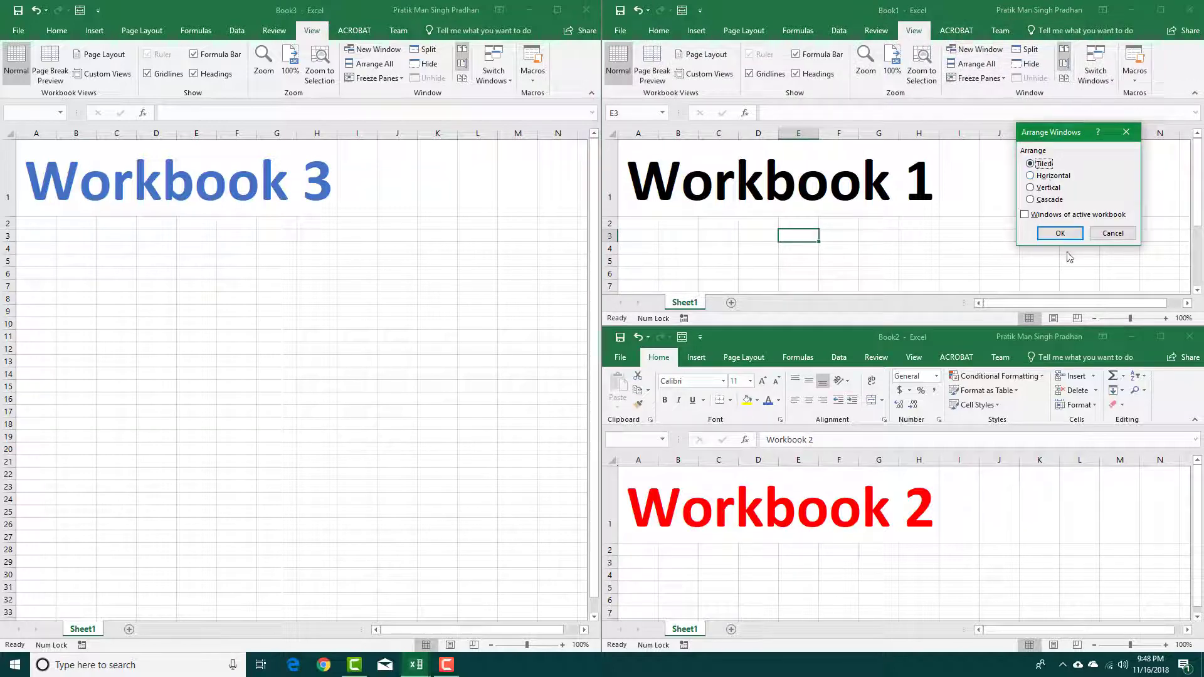
left_click(1059, 233)
left_click(407, 246)
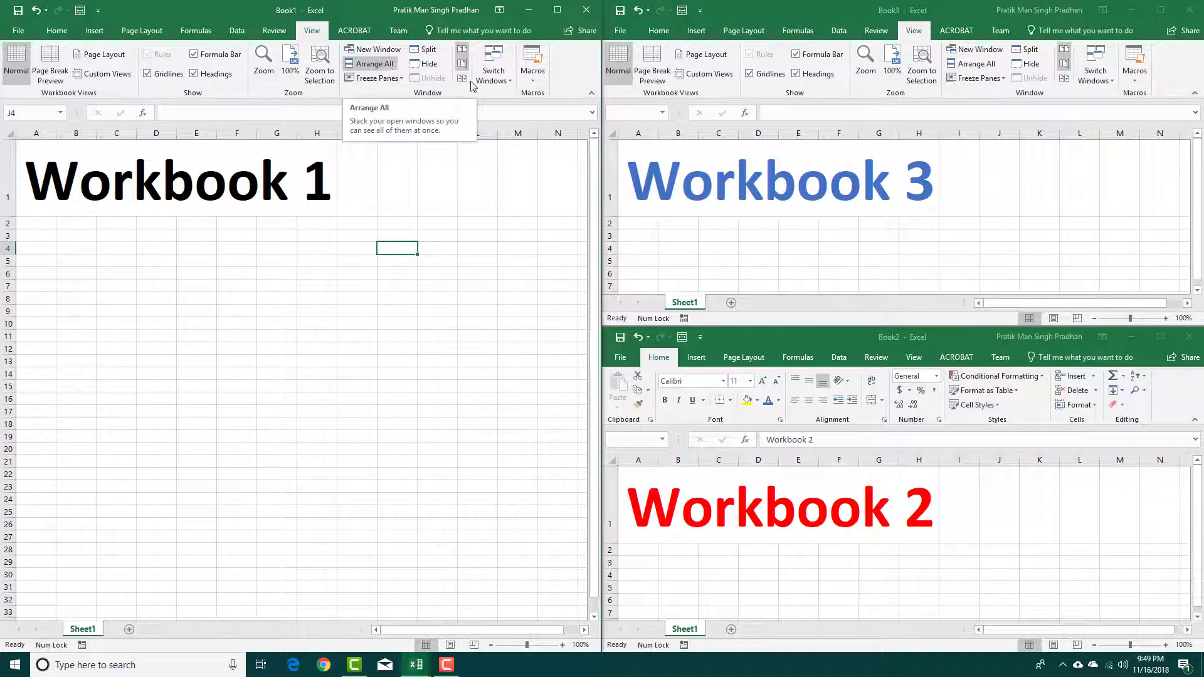
Cascade the three workbook windows again.
left_click(372, 62)
left_click(430, 198)
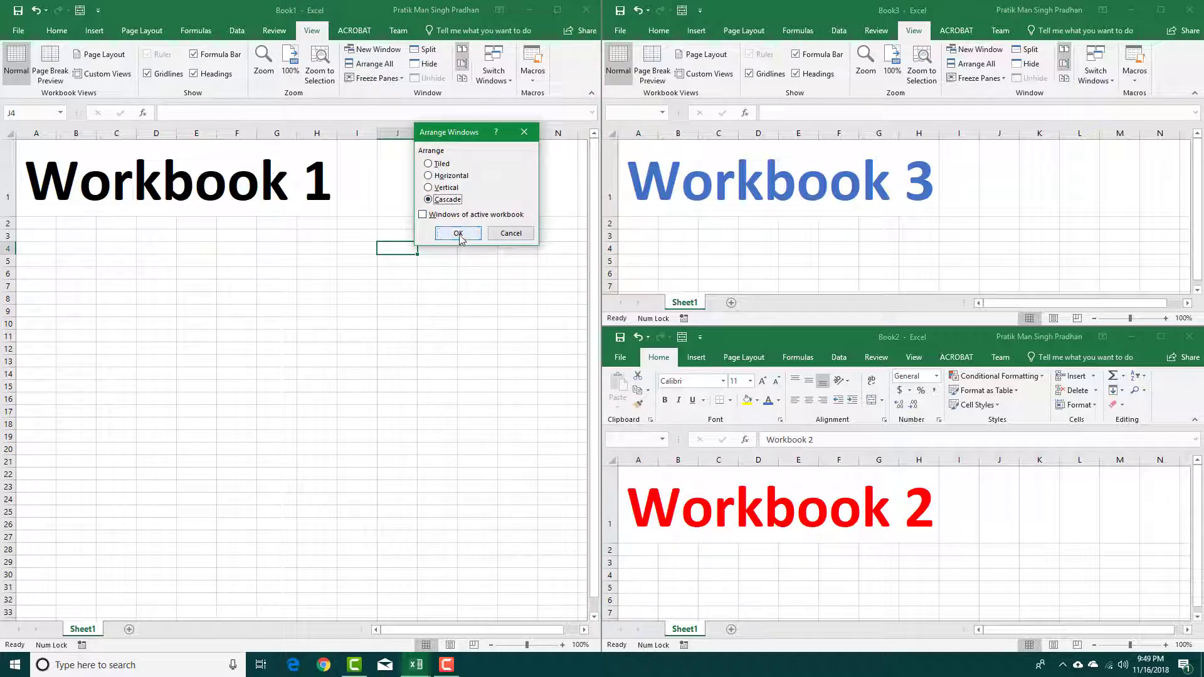
left_click(458, 233)
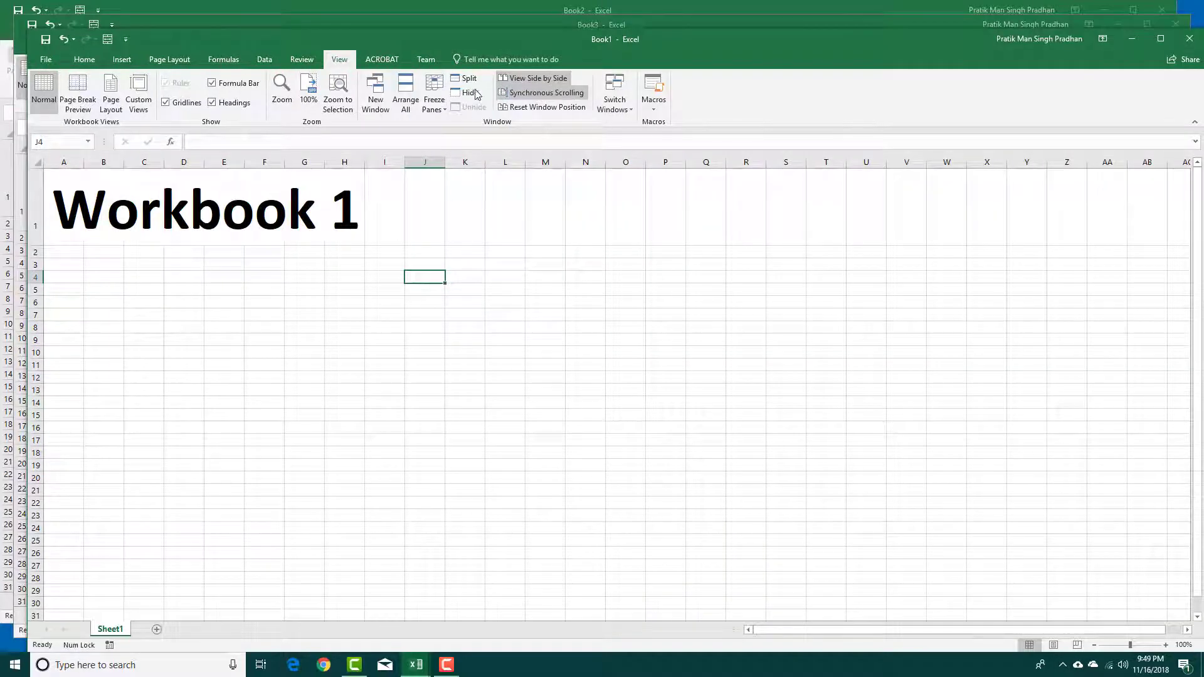
Use Switch Windows to bring Book3, then Book2, to the front.
left_click(615, 99)
left_click(631, 123)
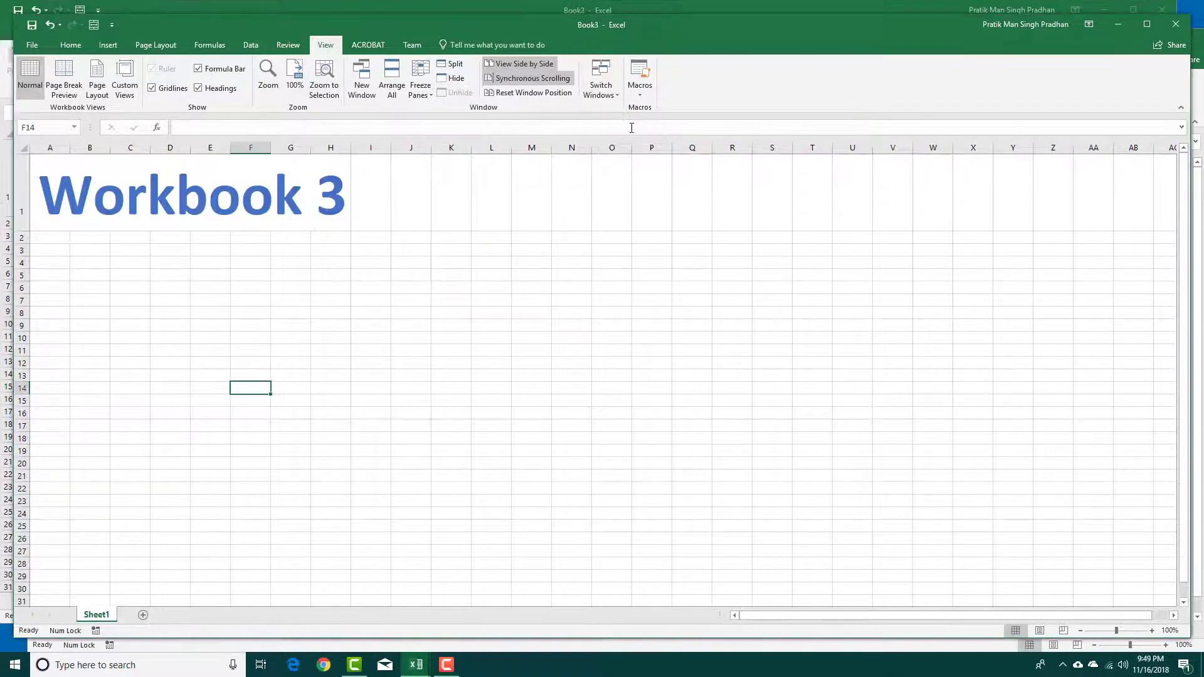
left_click(602, 88)
left_click(612, 119)
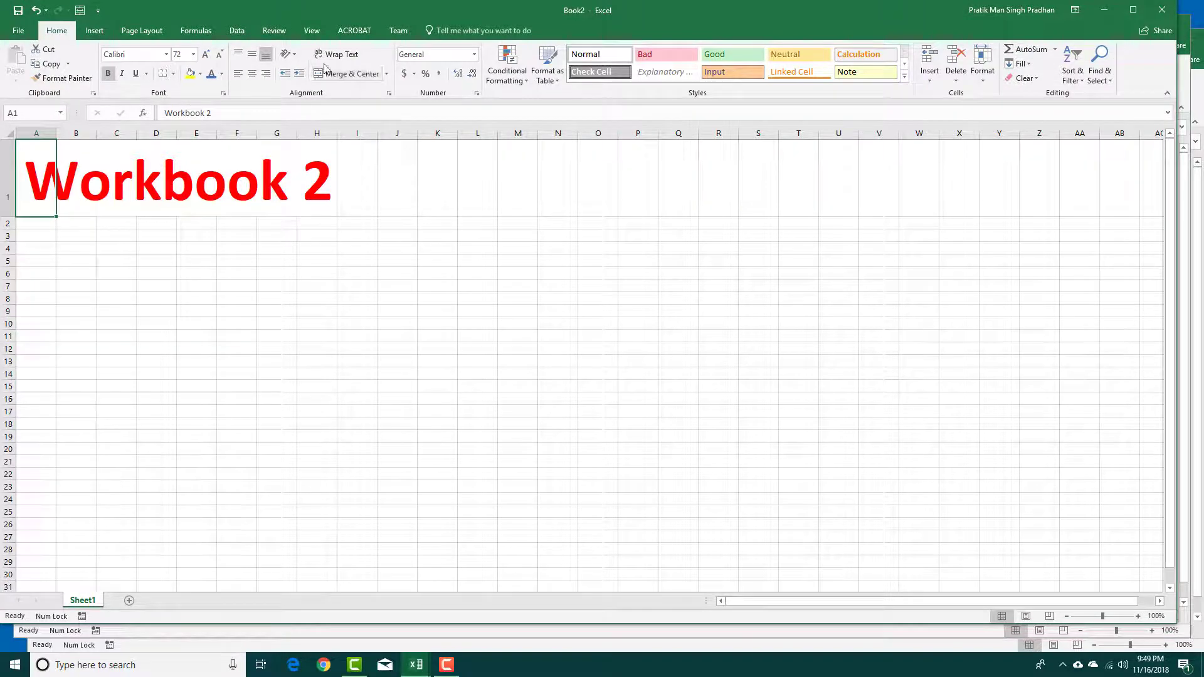
Arrange Book2 with 'Windows of active workbook' only, then reopen and cancel Arrange All.
left_click(317, 32)
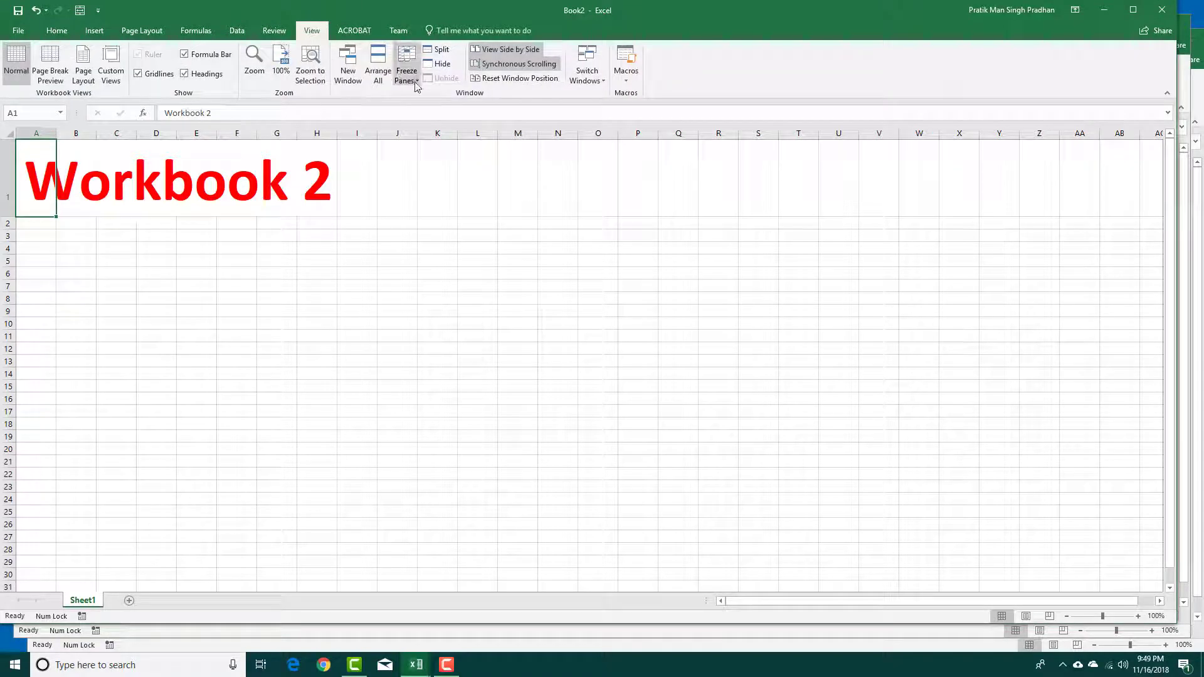
left_click(379, 68)
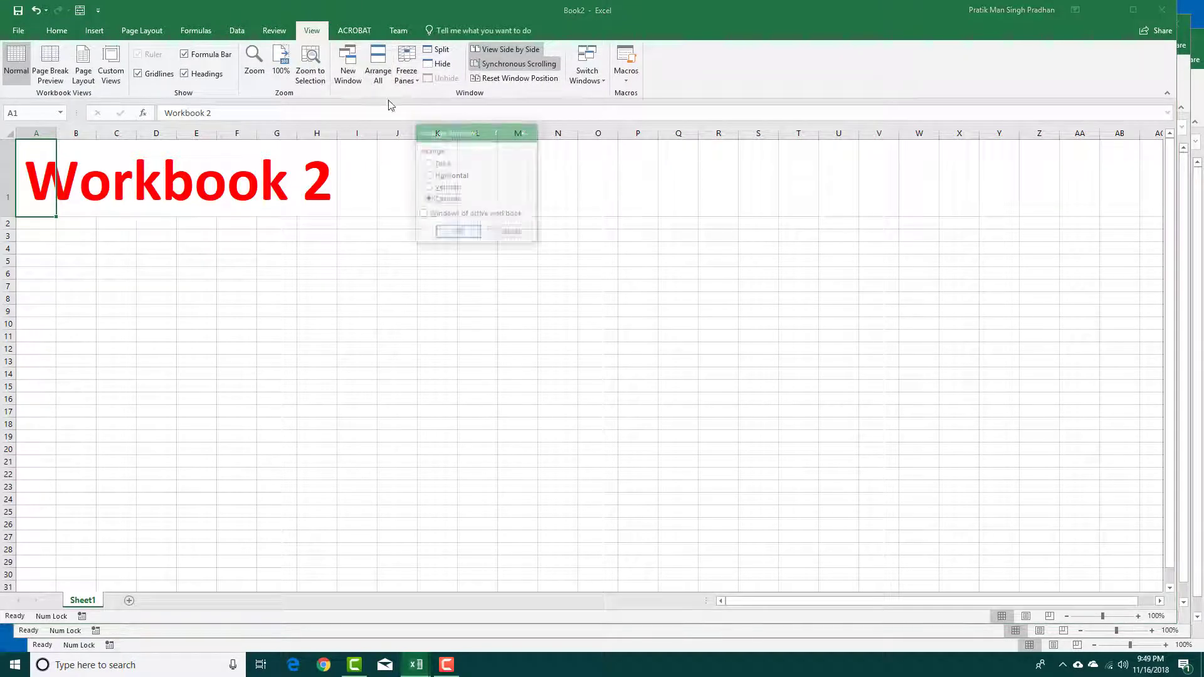
left_click(463, 217)
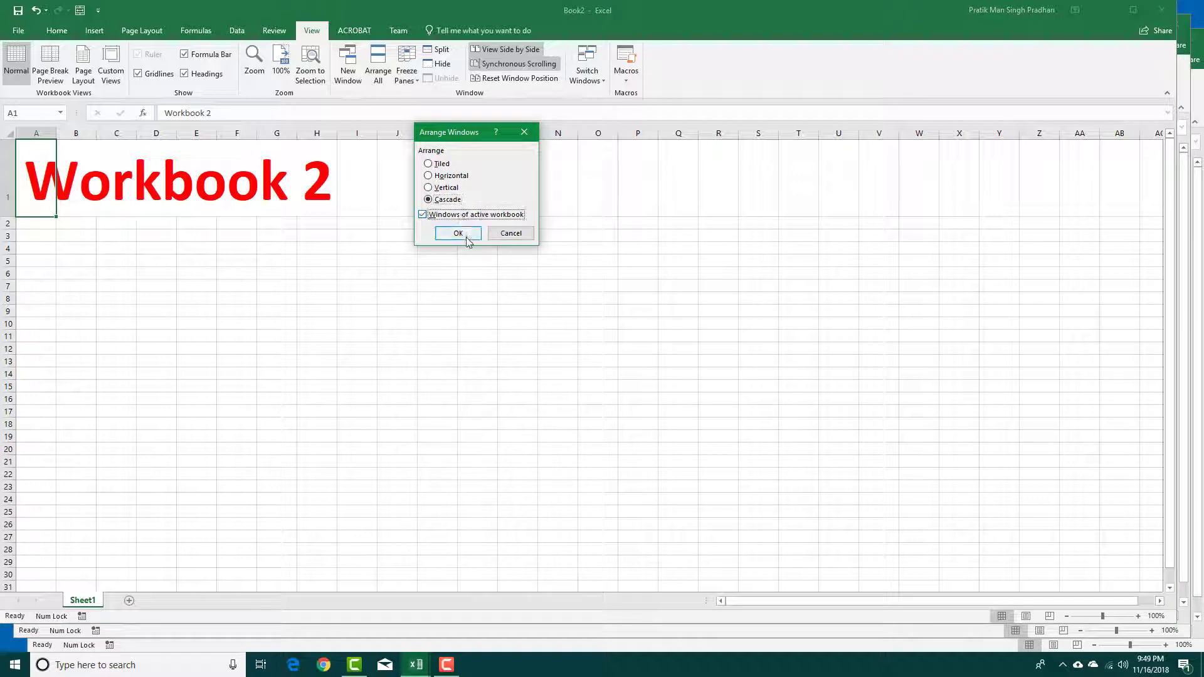
left_click(459, 233)
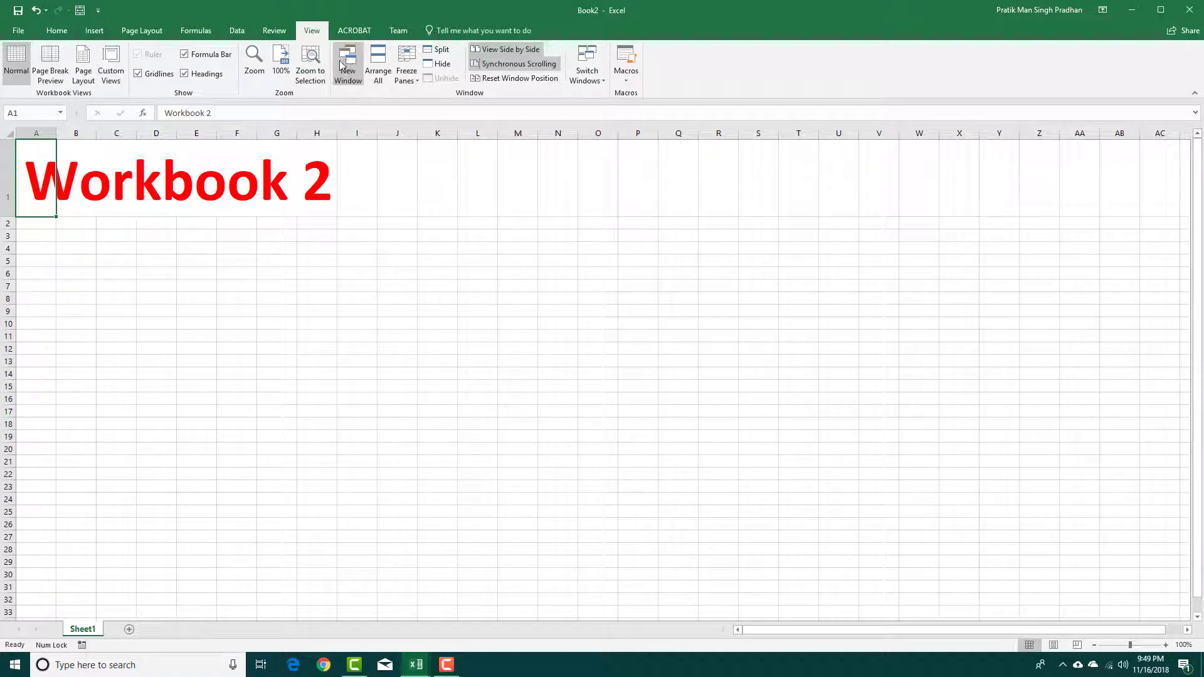
left_click(375, 78)
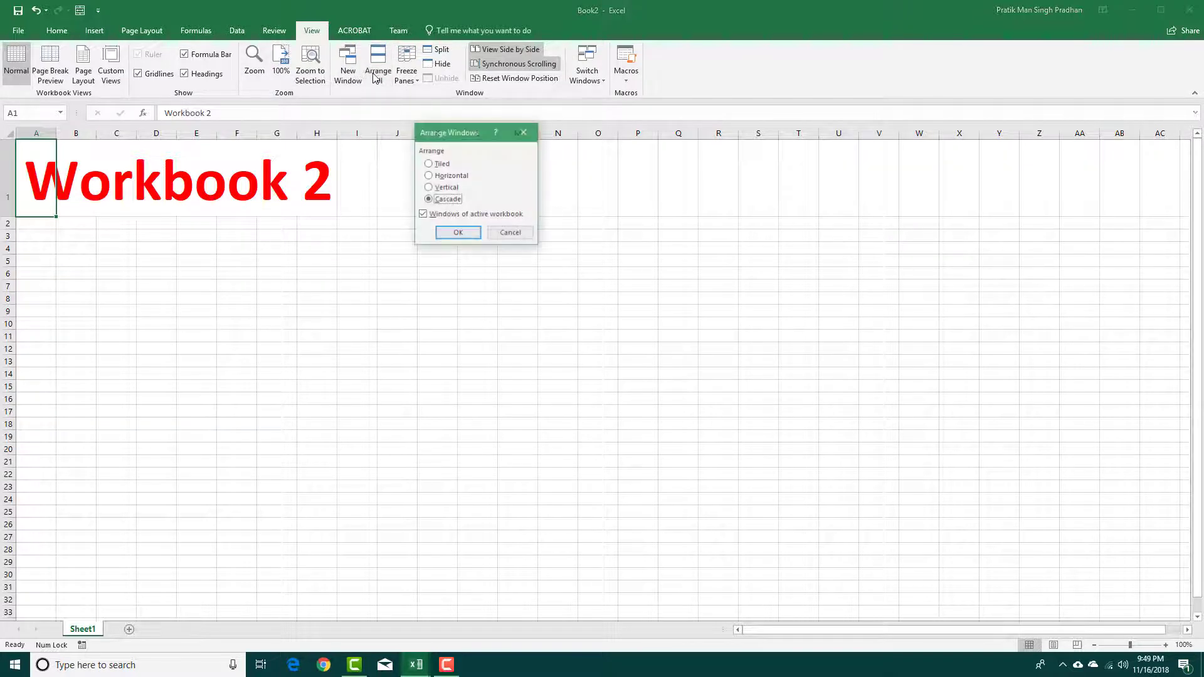
left_click(510, 233)
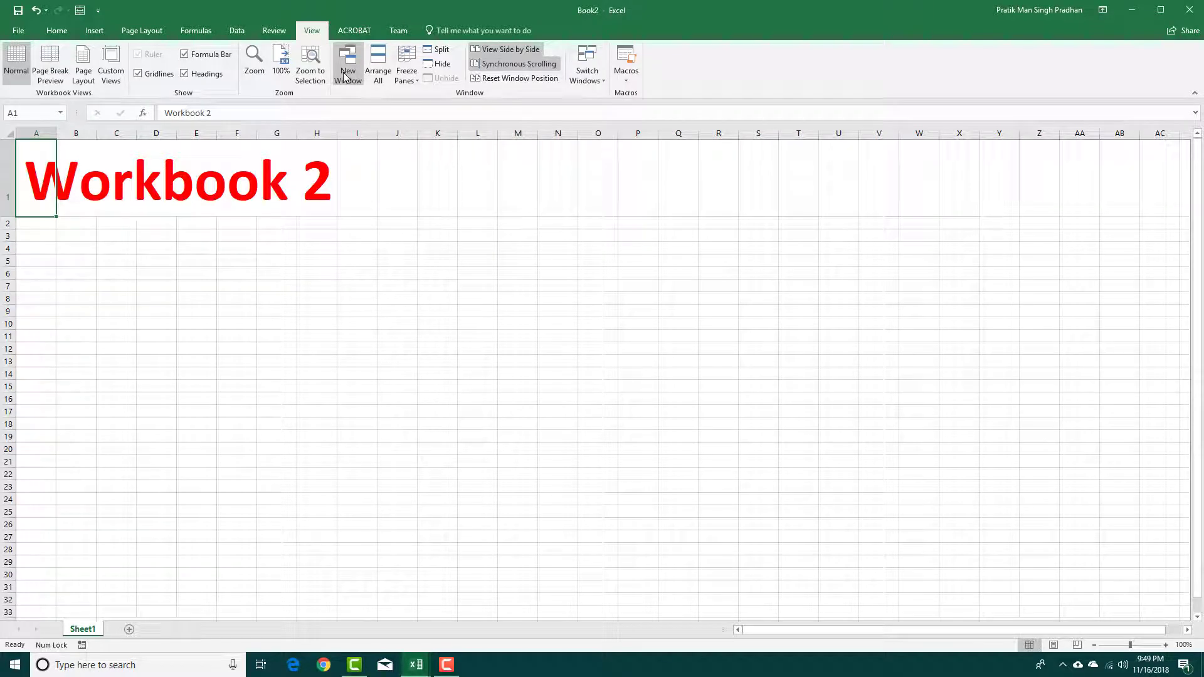
Open a second Book2 window, restore it, and cascade the two copies.
left_click(347, 80)
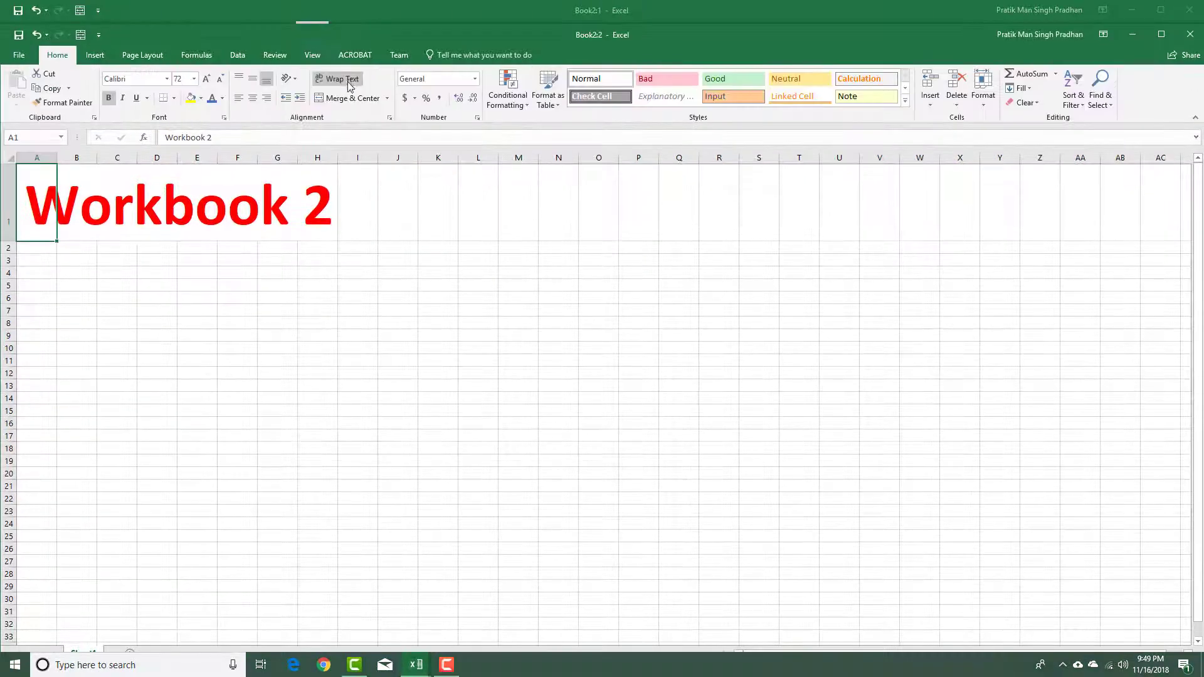
left_click_drag(242, 32, 542, 110)
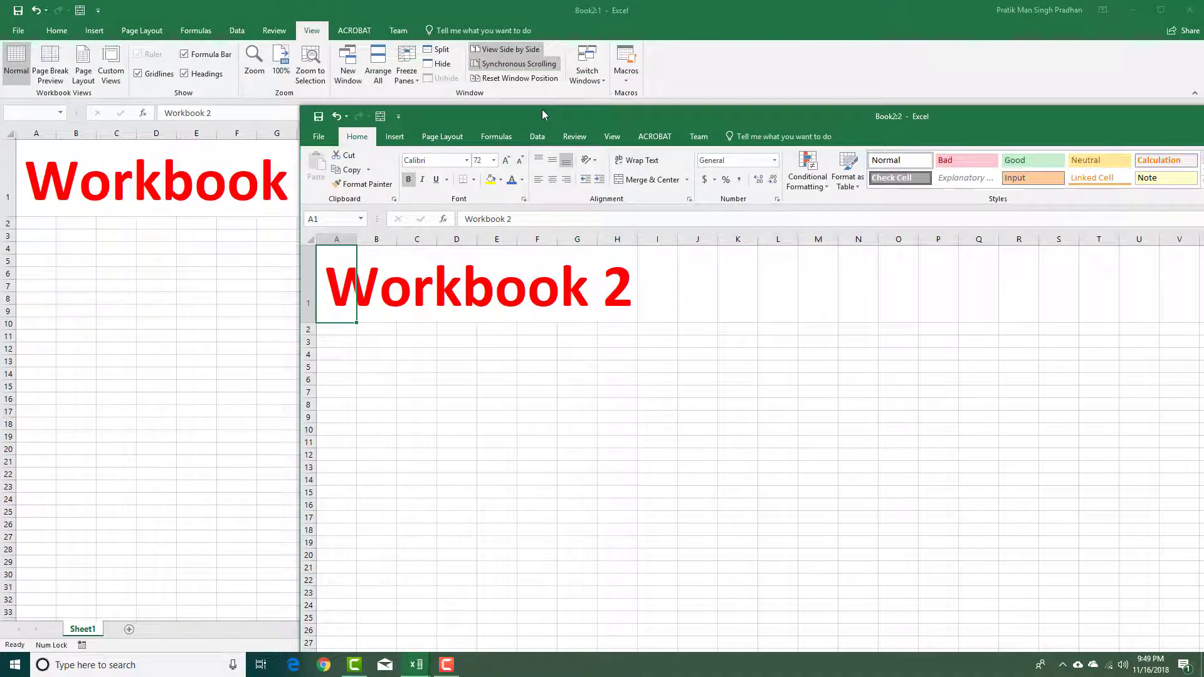
left_click(383, 86)
left_click(380, 75)
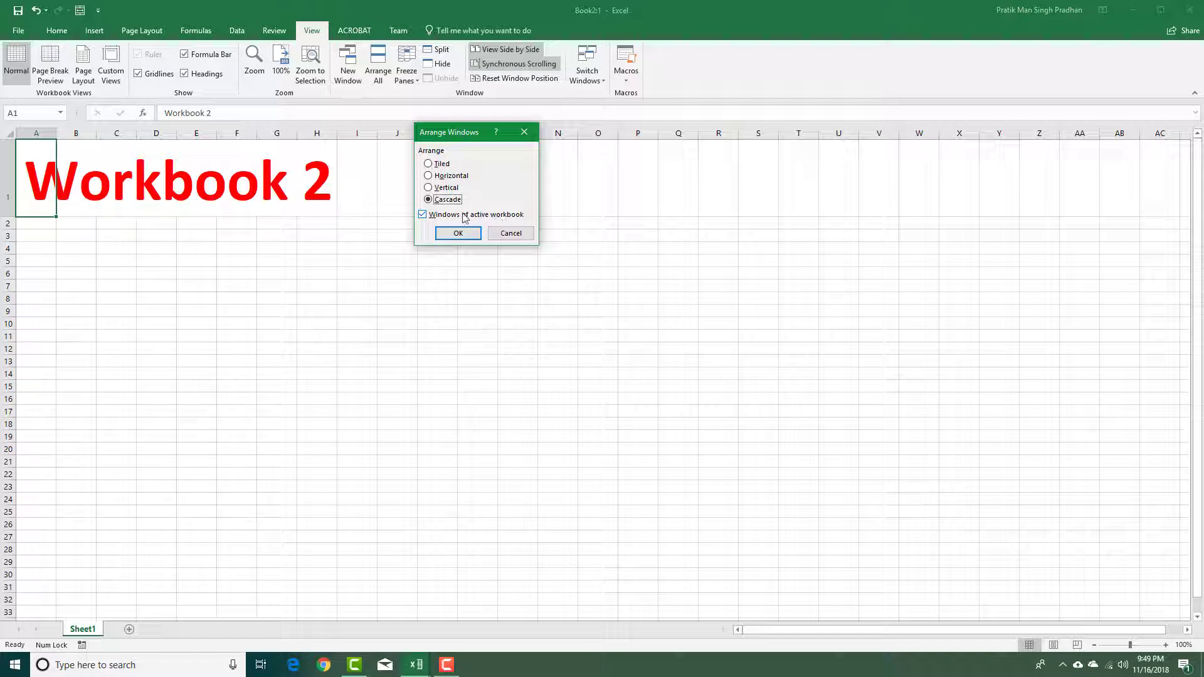
left_click(459, 233)
Tile Book2:1 and Book2:2 as left and right halves.
left_click_drag(159, 20, 318, 88)
left_click(537, 148)
left_click(599, 237)
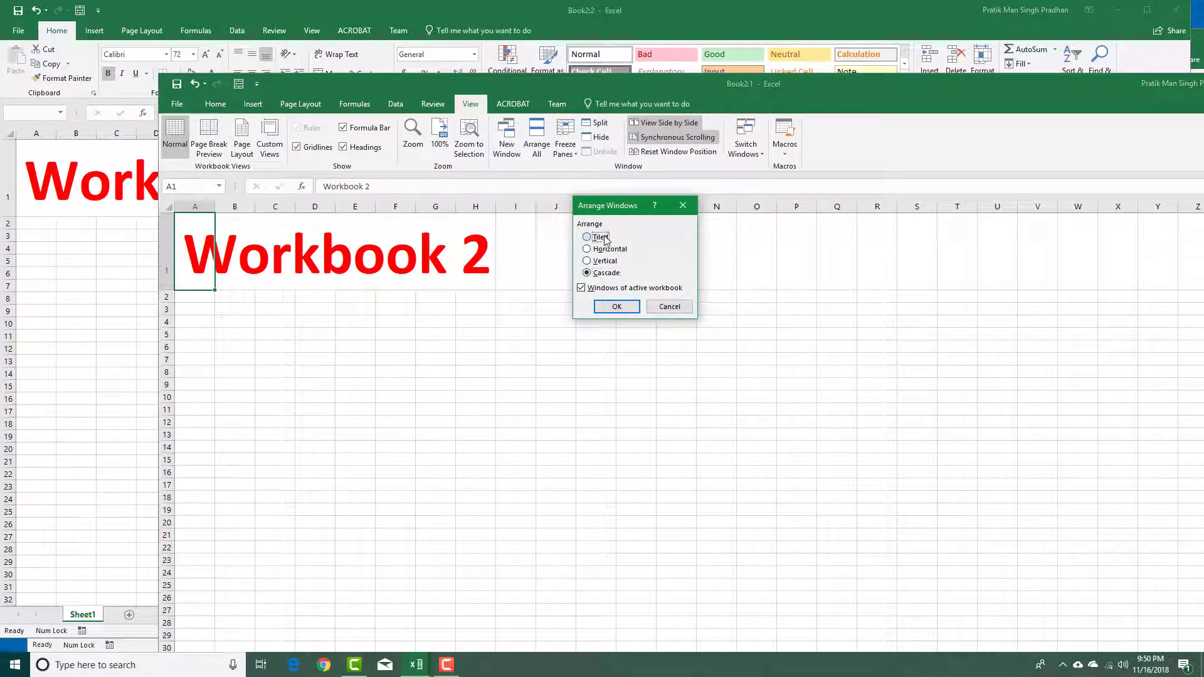
left_click(616, 306)
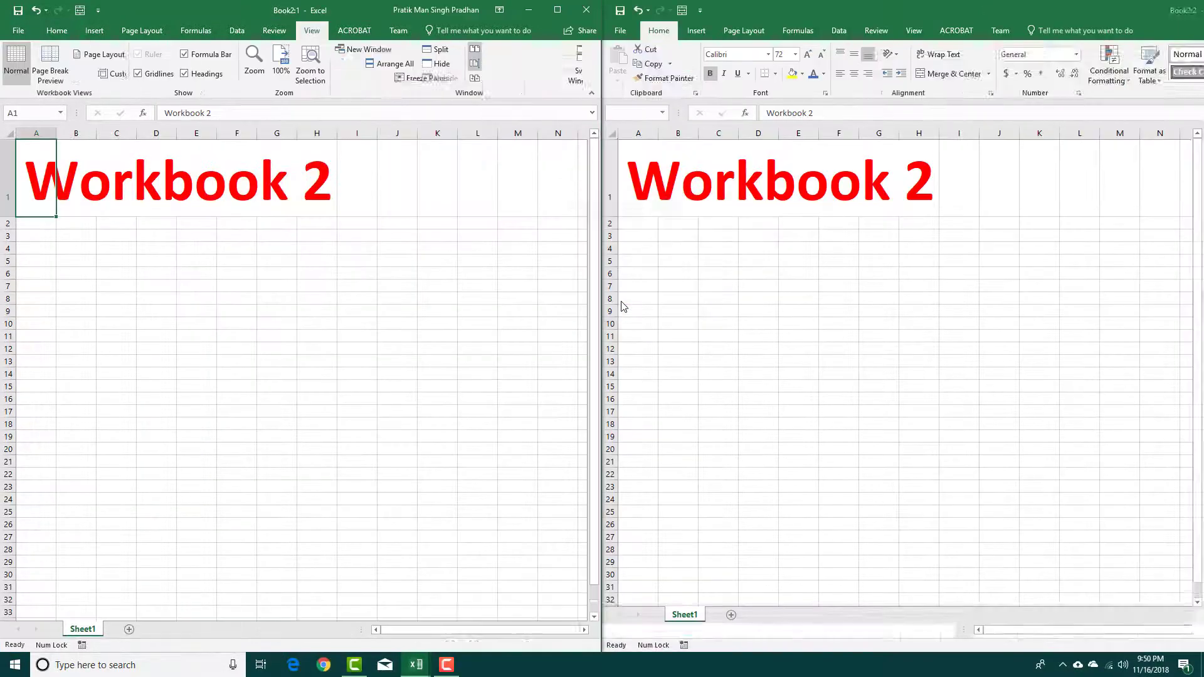
Enter 'dfgdfgfdgfd' in cell B4 of the right-hand window.
left_click(300, 188)
left_click(778, 190)
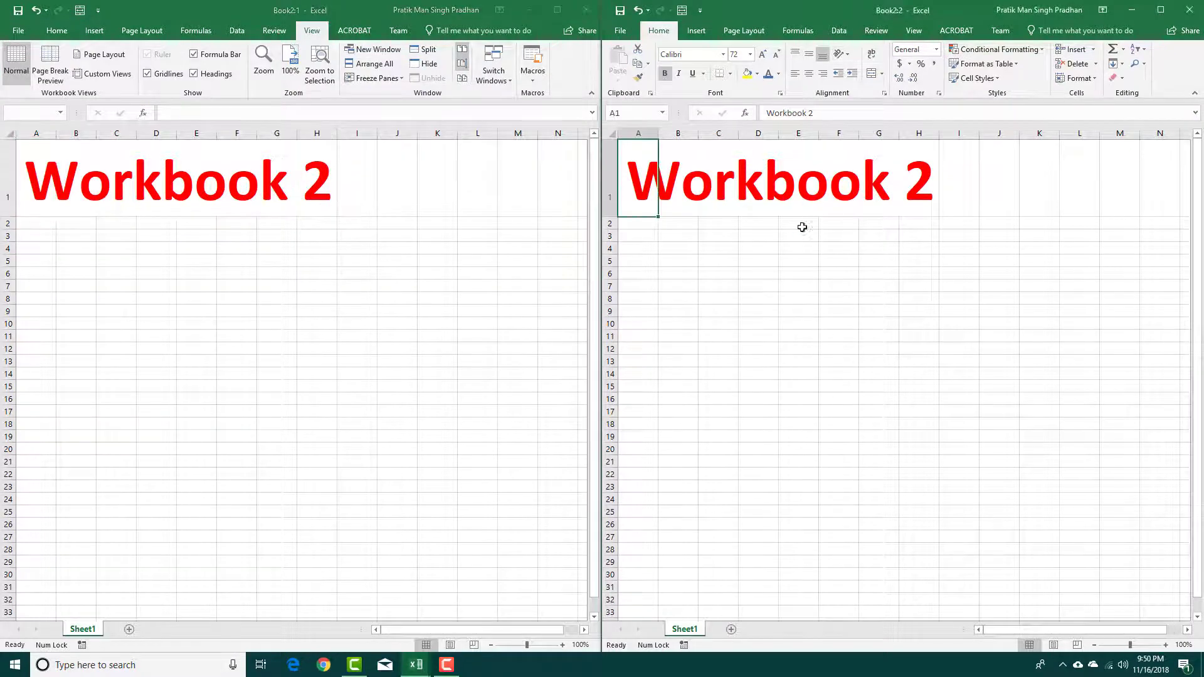
left_click(663, 250)
type("dfgdfgfdgfd")
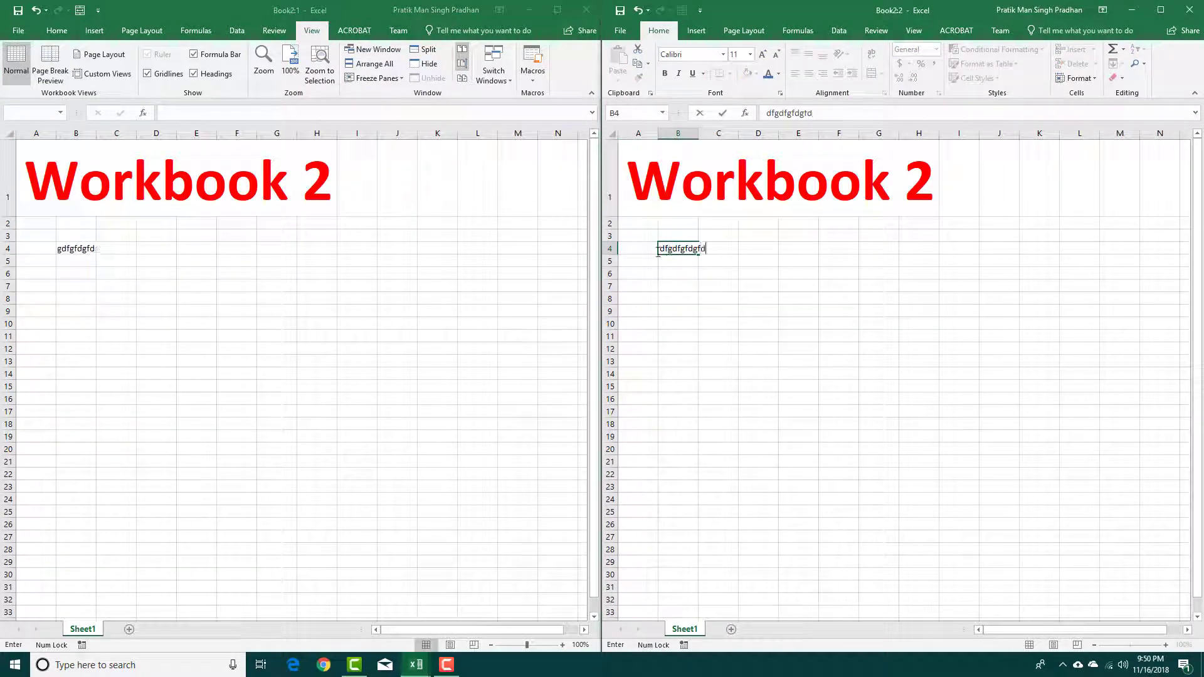
left_click(80, 254)
Enter 'dfgdfgdfg' in cell B60 of the left window.
scroll(128, 249, "down", 2)
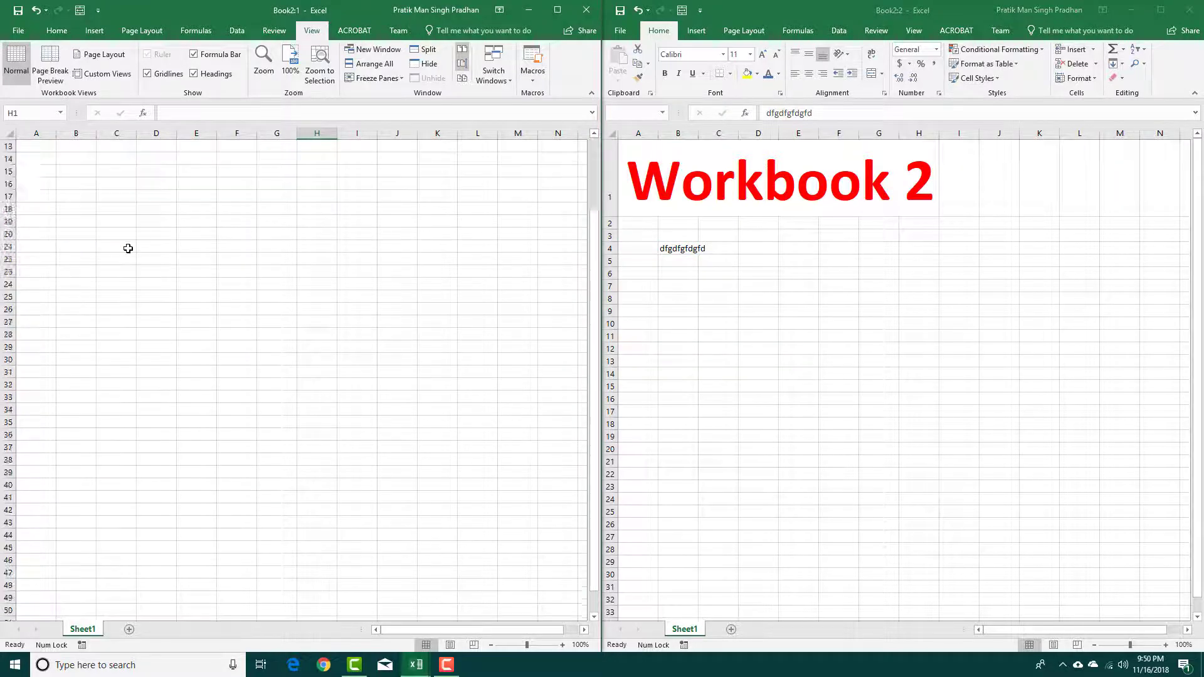
scroll(128, 248, "up", 2)
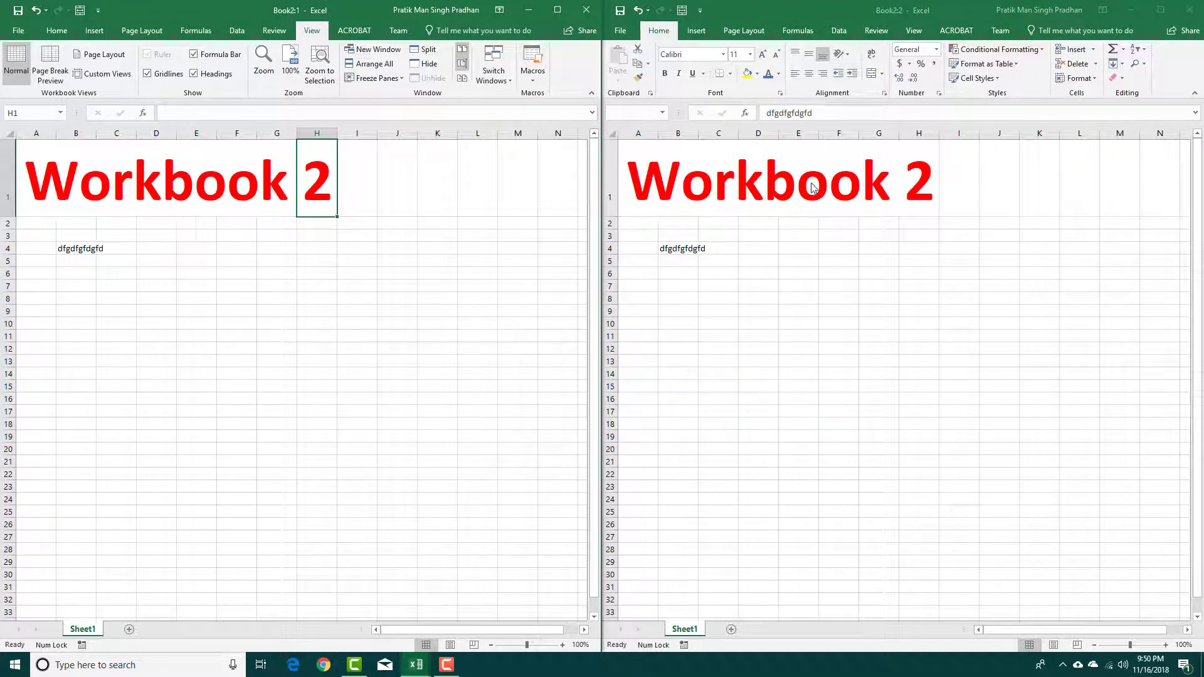
left_click(465, 271)
scroll(162, 452, "down", 13)
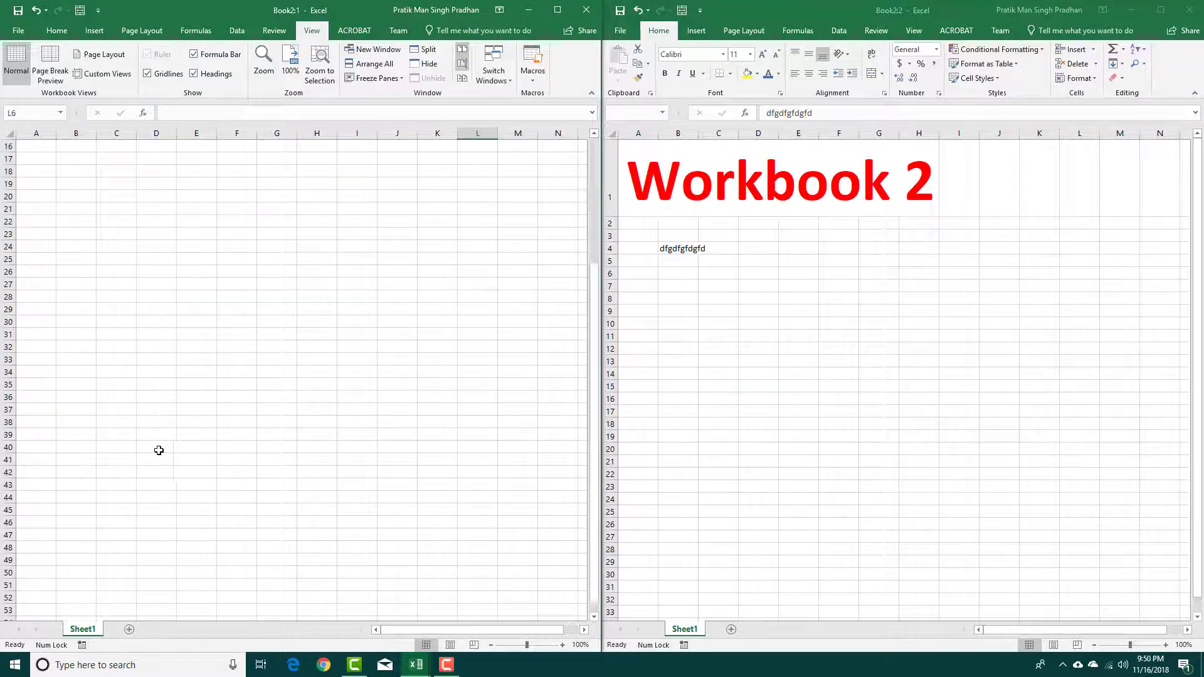
left_click(75, 397)
type("dfgdfgdfg")
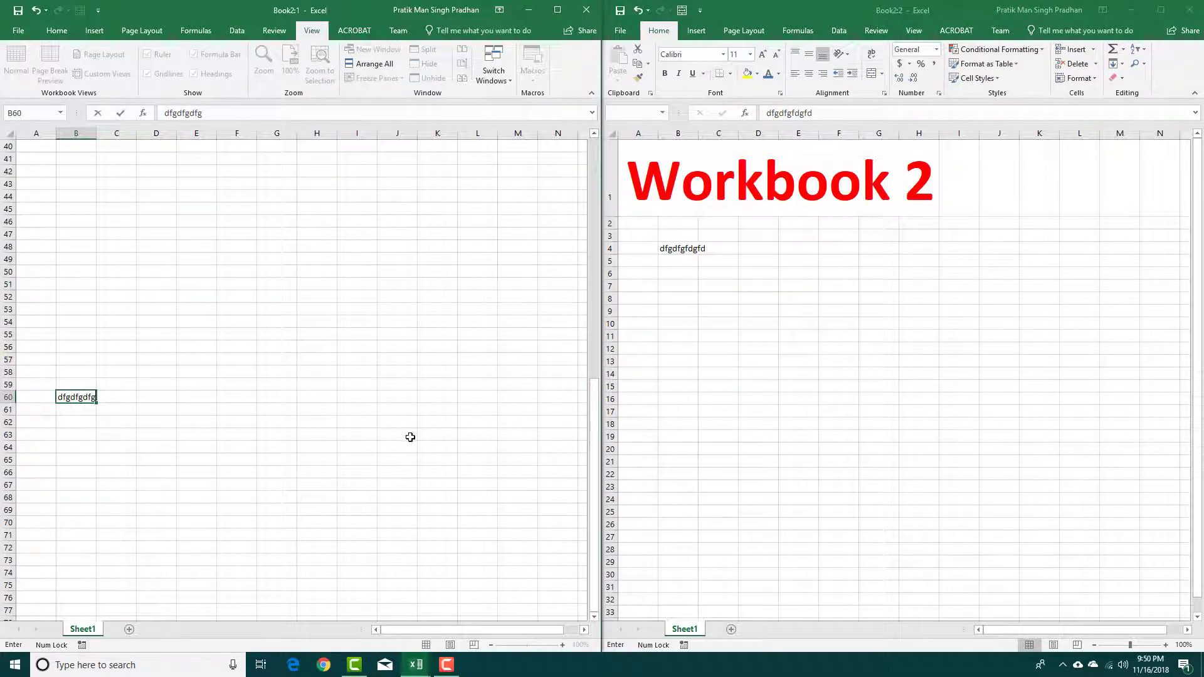
left_click(659, 309)
Copy the Workbook 2 title from A1 into cell A28 in the right window.
left_click(85, 424)
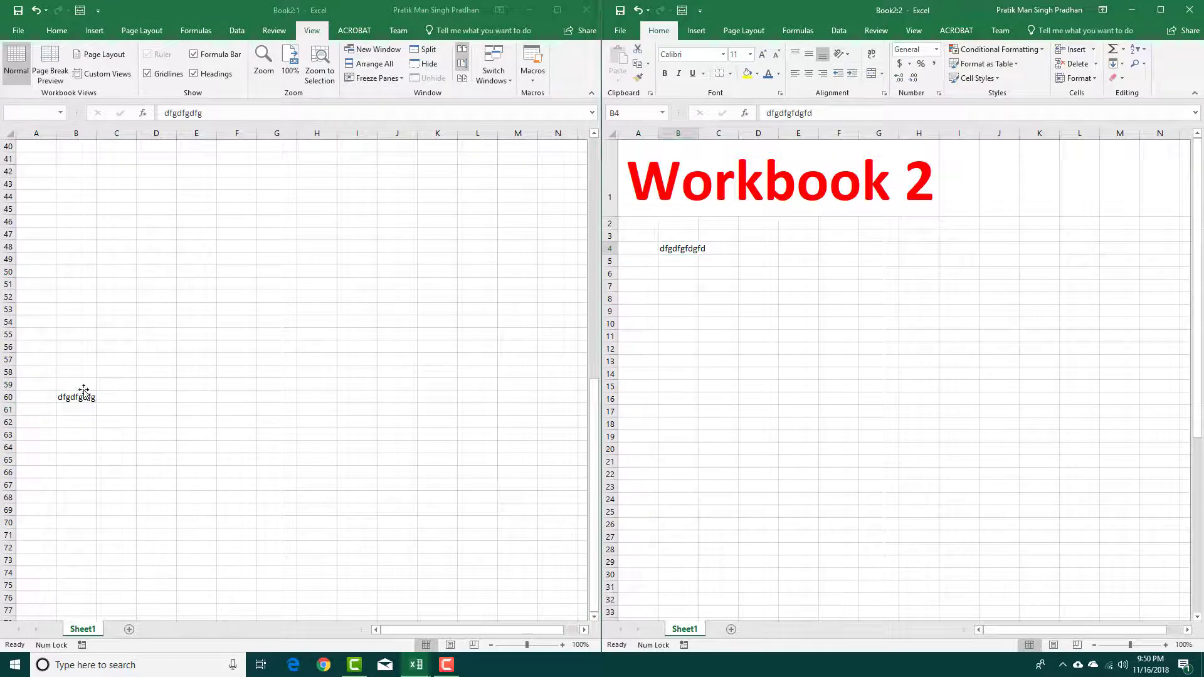
scroll(747, 369, "down", 13)
scroll(746, 368, "up", 1)
scroll(688, 358, "up", 8)
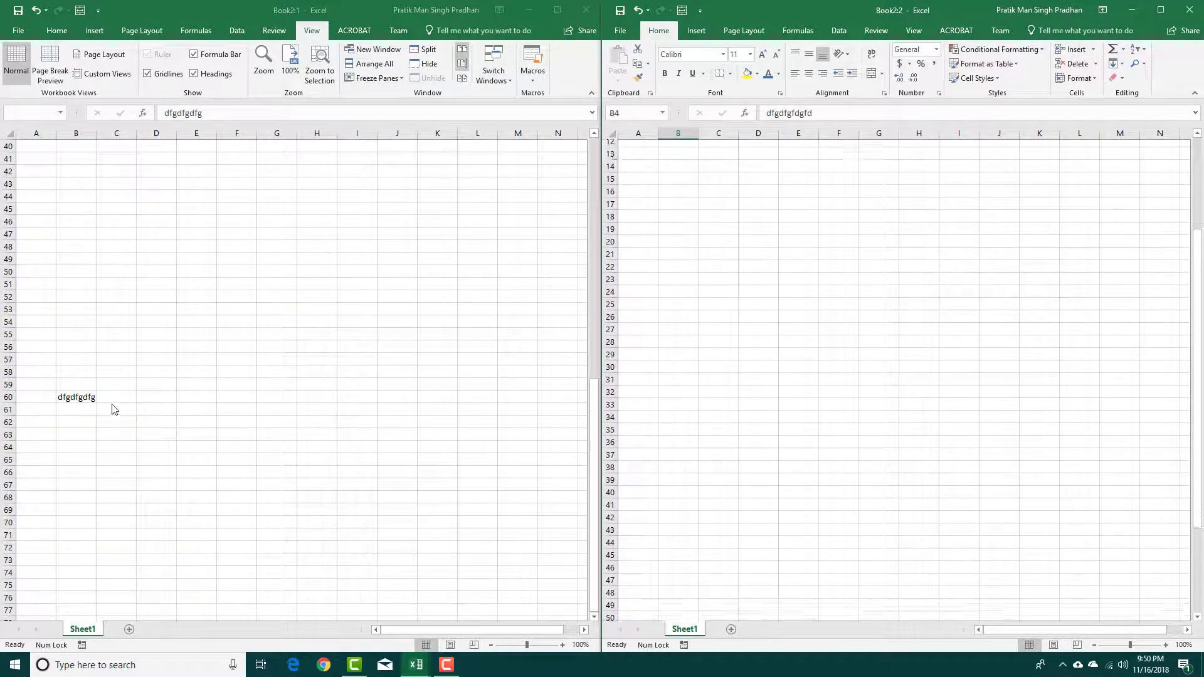
left_click(71, 397)
scroll(295, 377, "down", 4)
scroll(291, 365, "up", 10)
scroll(354, 360, "up", 7)
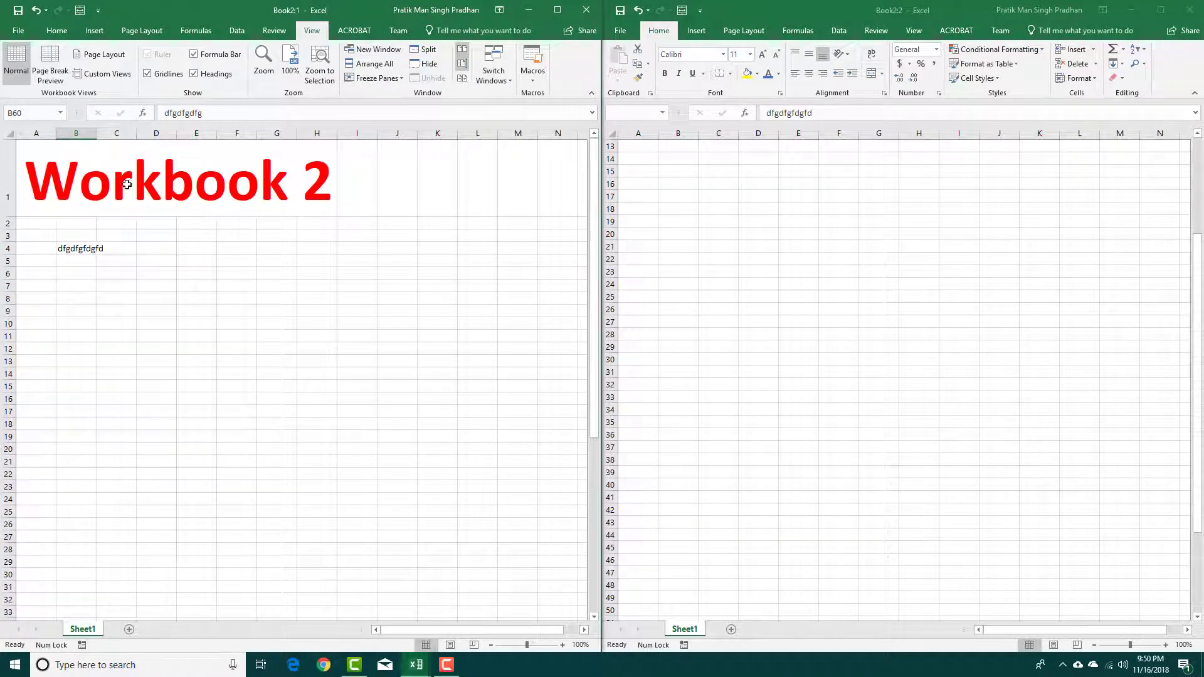
left_click(25, 188)
key("ctrl+c")
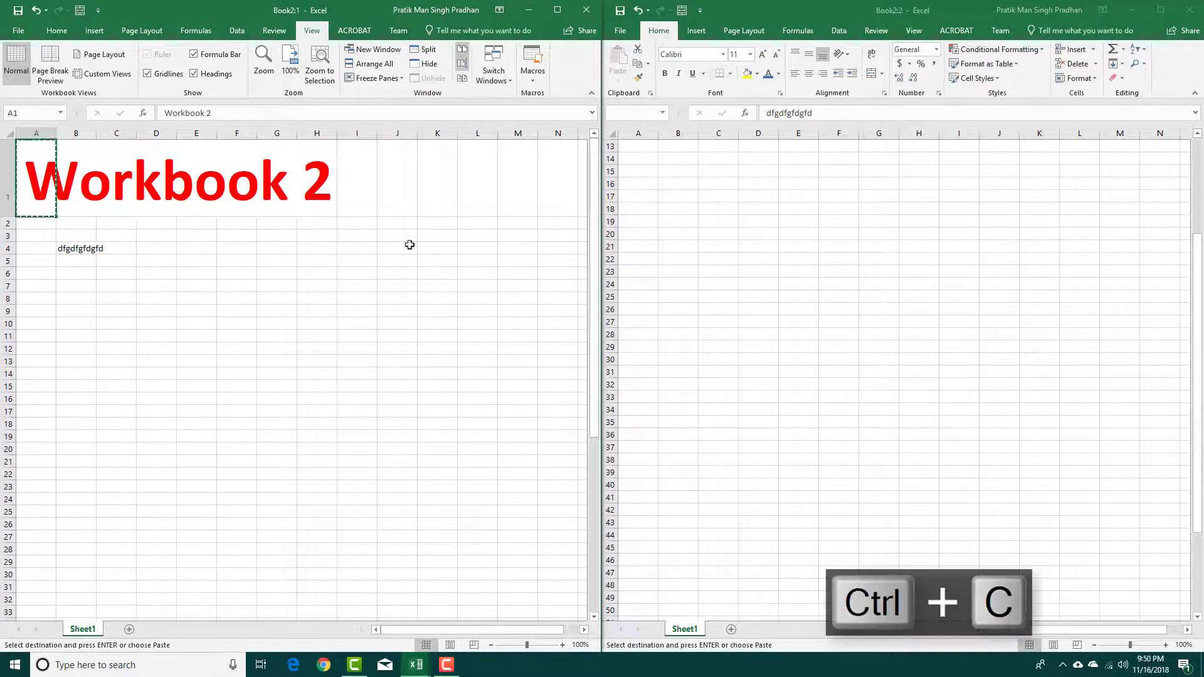
left_click(644, 339)
key("ctrl+v")
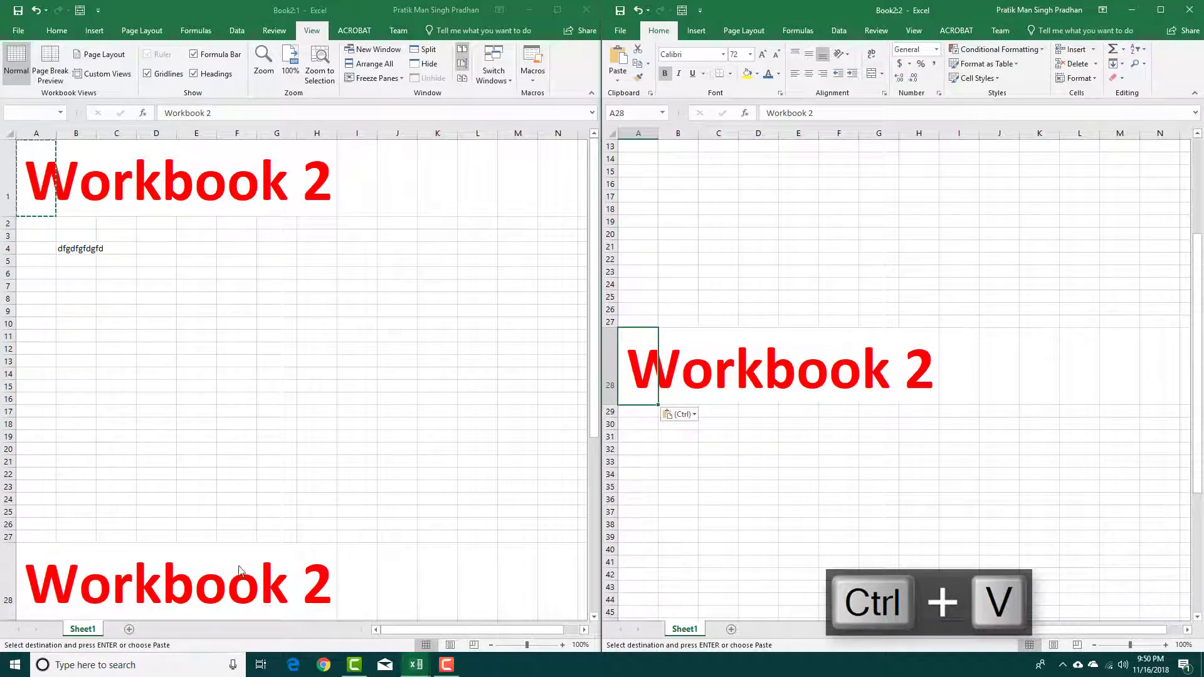
Close the second Book2 window, leaving a single Book2 window.
left_click(782, 308)
scroll(782, 303, "up", 4)
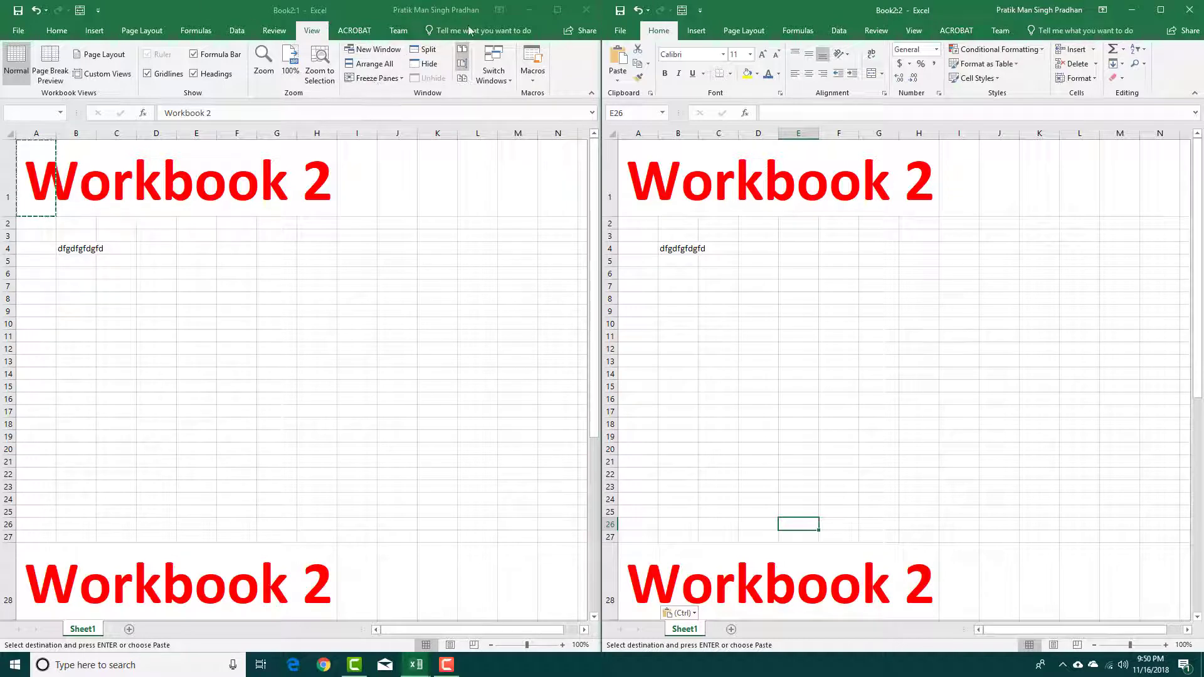
left_click(1189, 10)
left_click(524, 184)
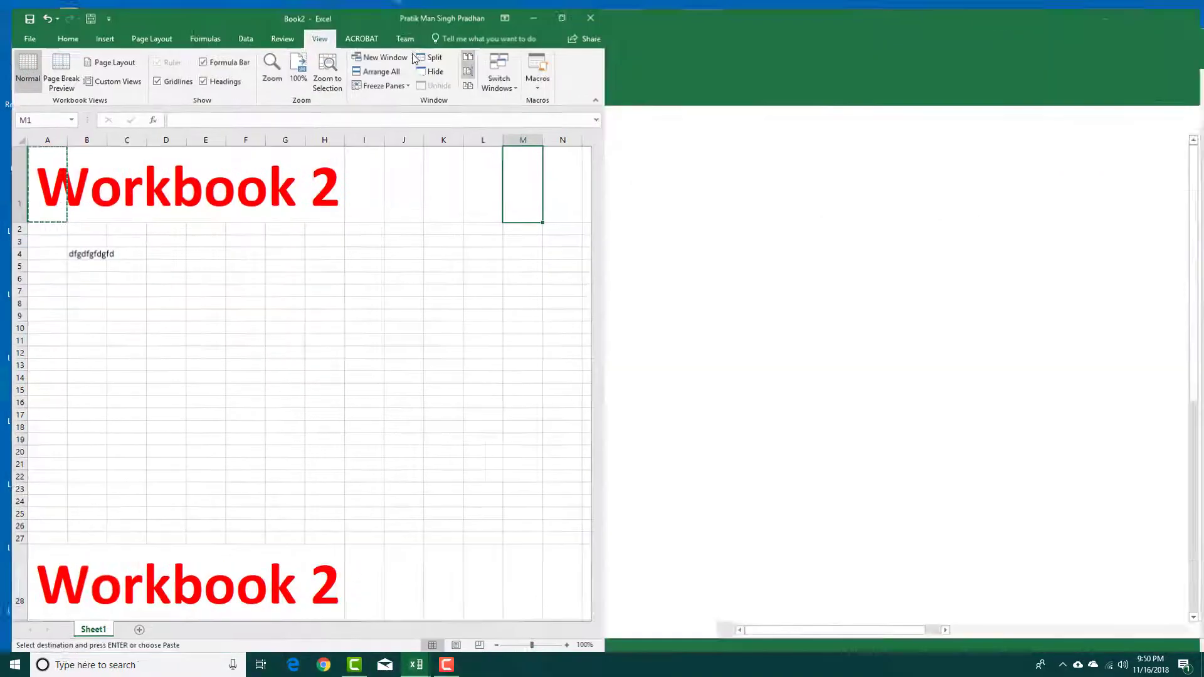
Maximize Book2, then cycle through Book3, Book1 and Book2 with Ctrl+Tab and Ctrl+Shift+Tab.
double_click(337, 15)
left_click(414, 208)
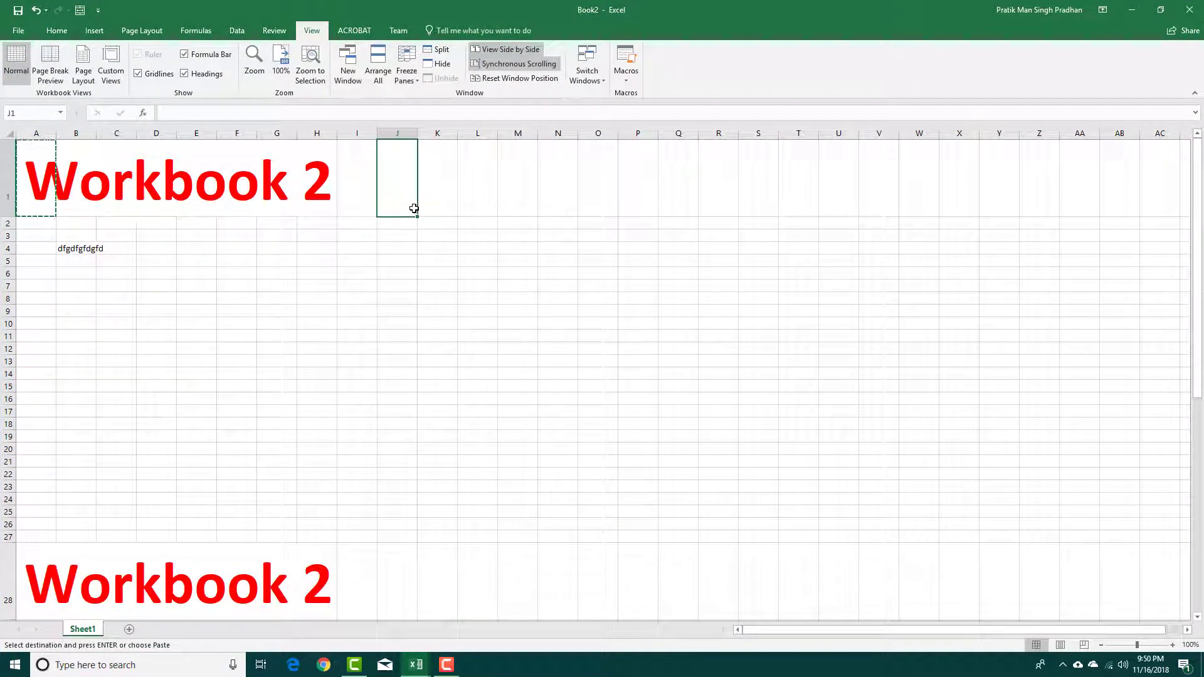
key("ctrl+Tab")
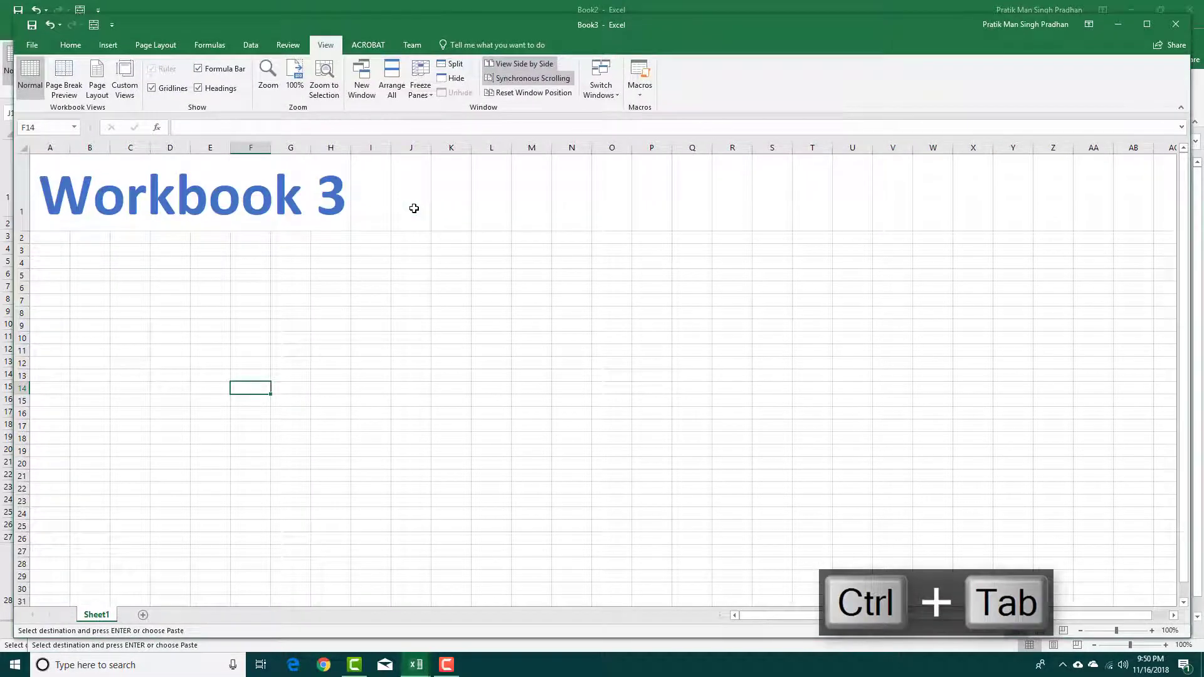
key("ctrl+Tab")
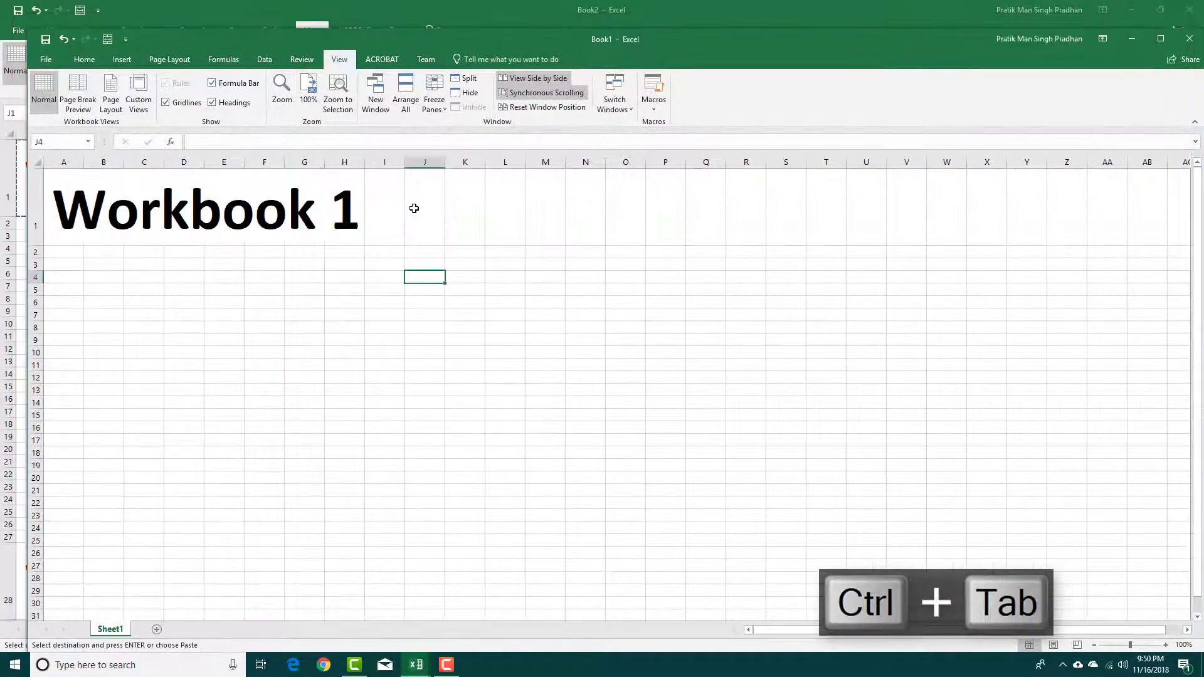
key("ctrl+Tab")
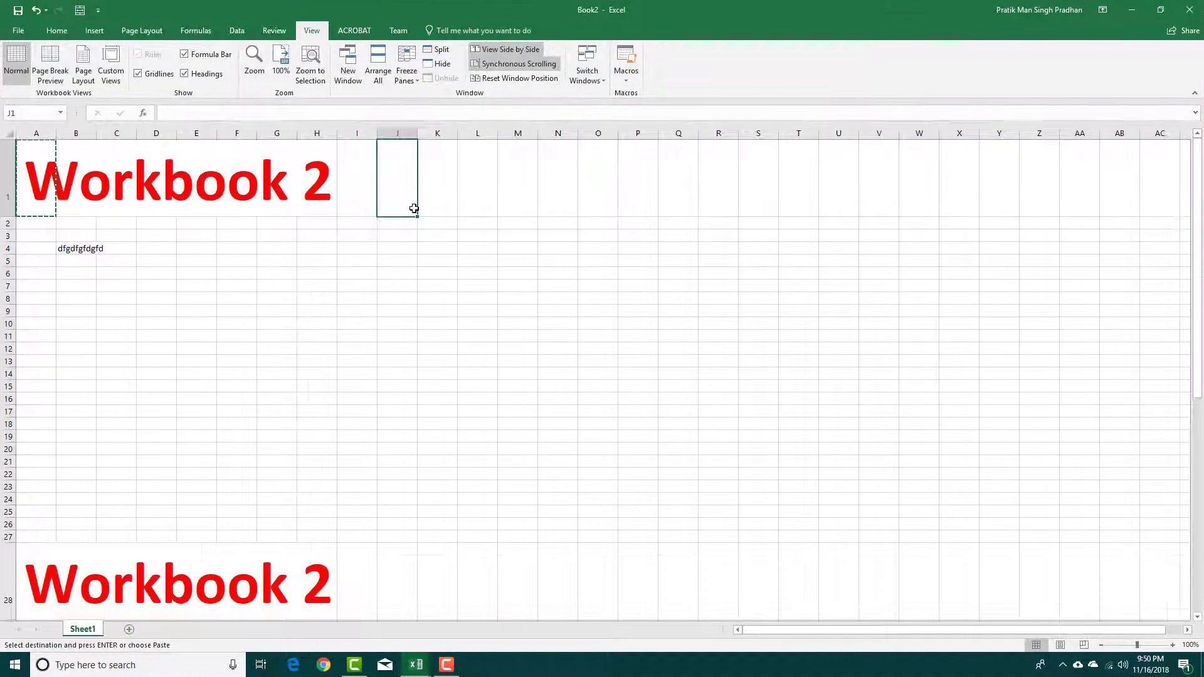
key("ctrl+Tab")
key("ctrl+Tab")
key("ctrl+Tab")
key("ctrl+Tab")
key("ctrl+Tab")
key("ctrl+Tab")
key("ctrl+Tab")
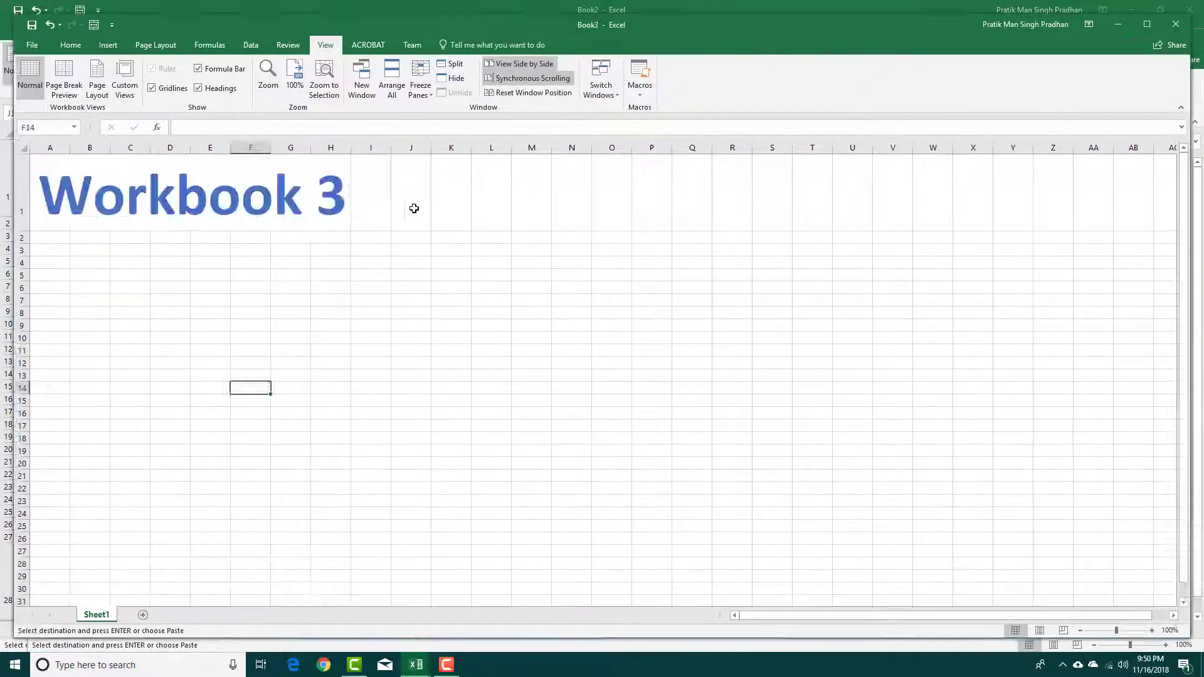
key("ctrl+Tab")
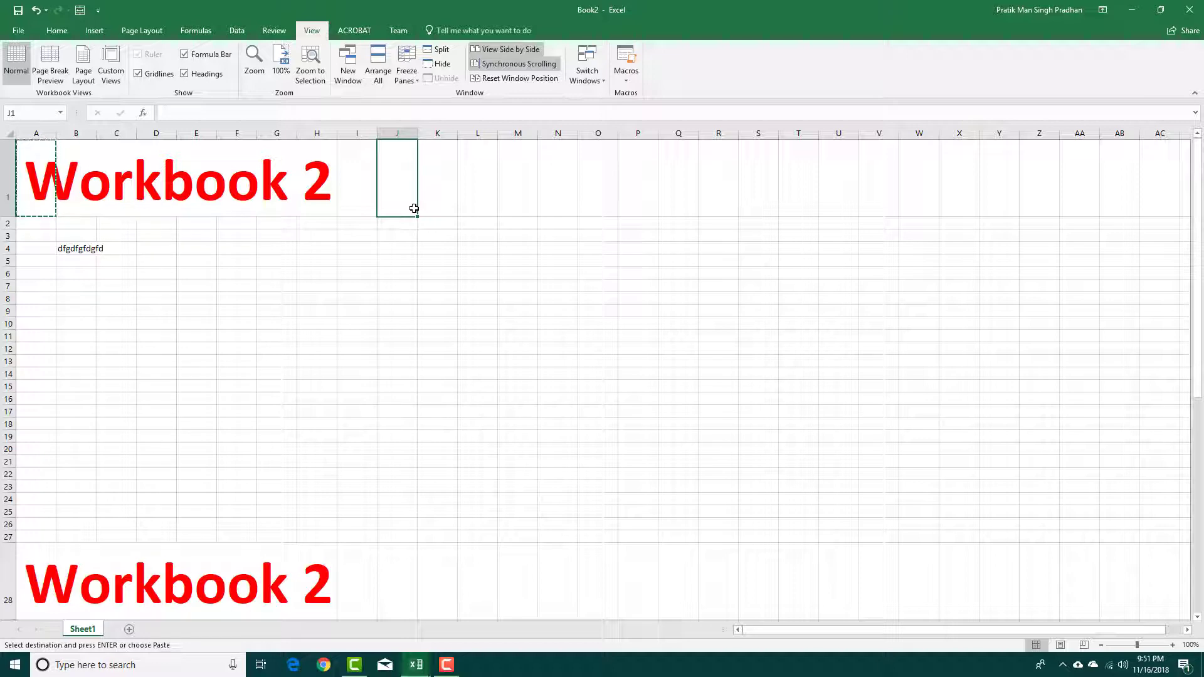
key("ctrl+shift+Tab")
key("ctrl+shift+Tab")
key("ctrl+shift+Tab")
key("ctrl+shift+Tab")
key("ctrl+shift+Tab")
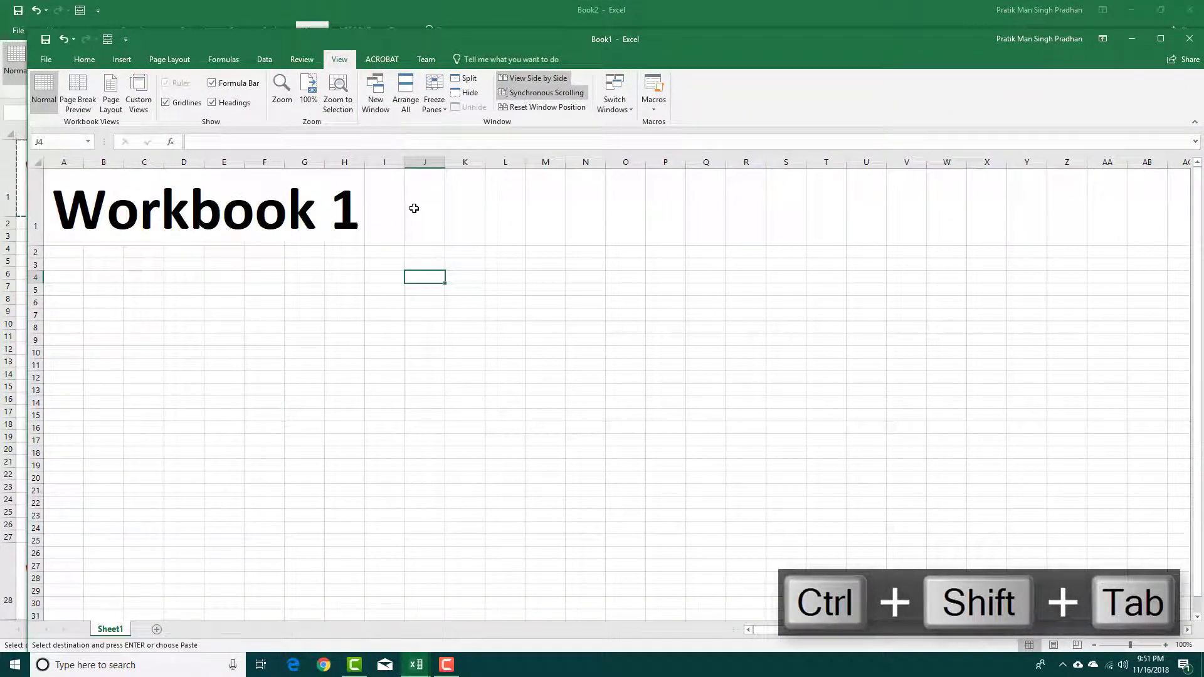
key("ctrl+Tab")
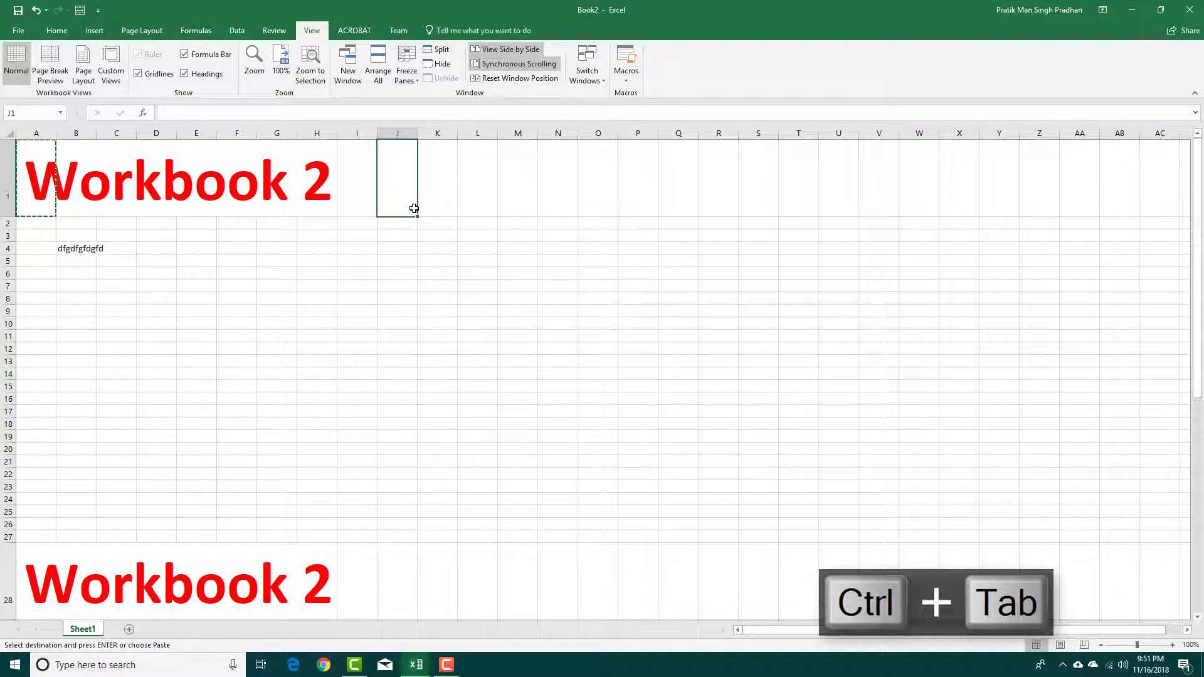
key("ctrl+shift+Tab")
key("ctrl+shift+Tab")
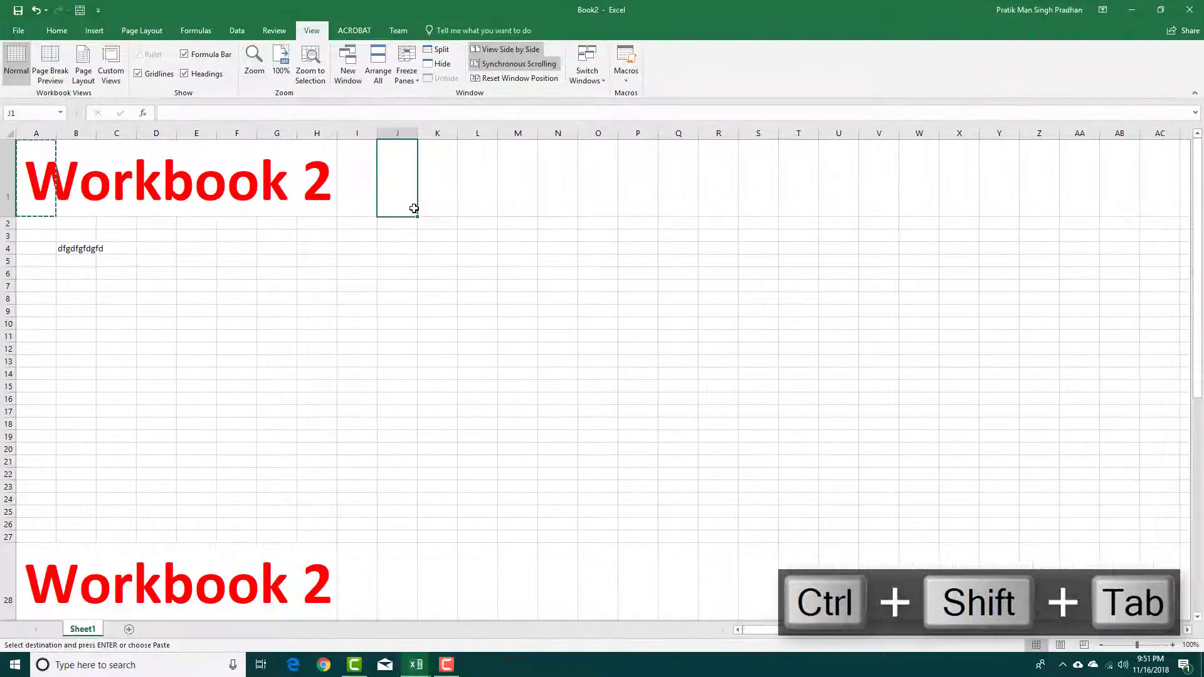